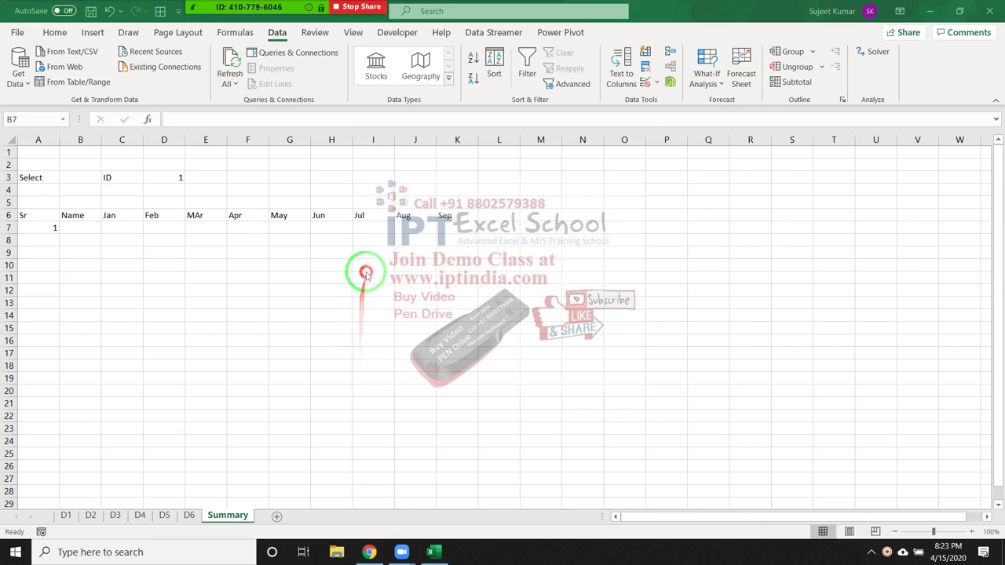
Highlight the report header rows 6–7 on the Summary sheet
left_click(169, 241)
left_click(85, 228)
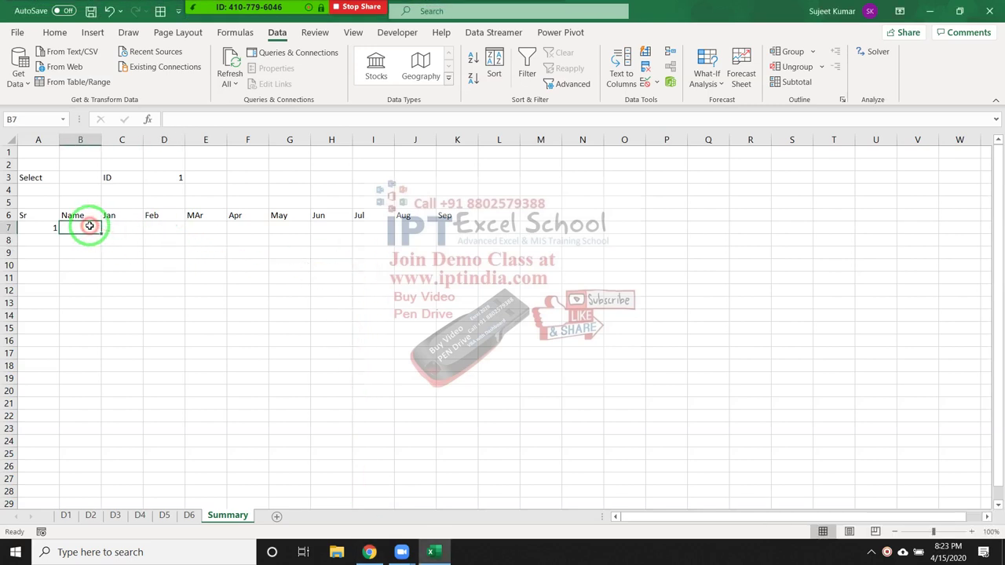
left_click_drag(83, 215, 457, 215)
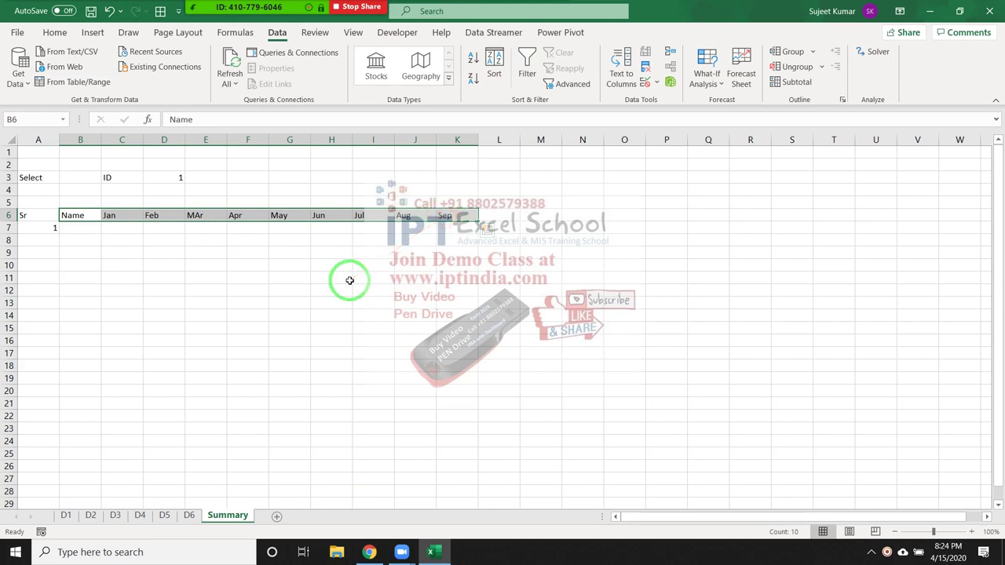
left_click(254, 252)
Choose D1 from B3's sheet-name dropdown
left_click(101, 174)
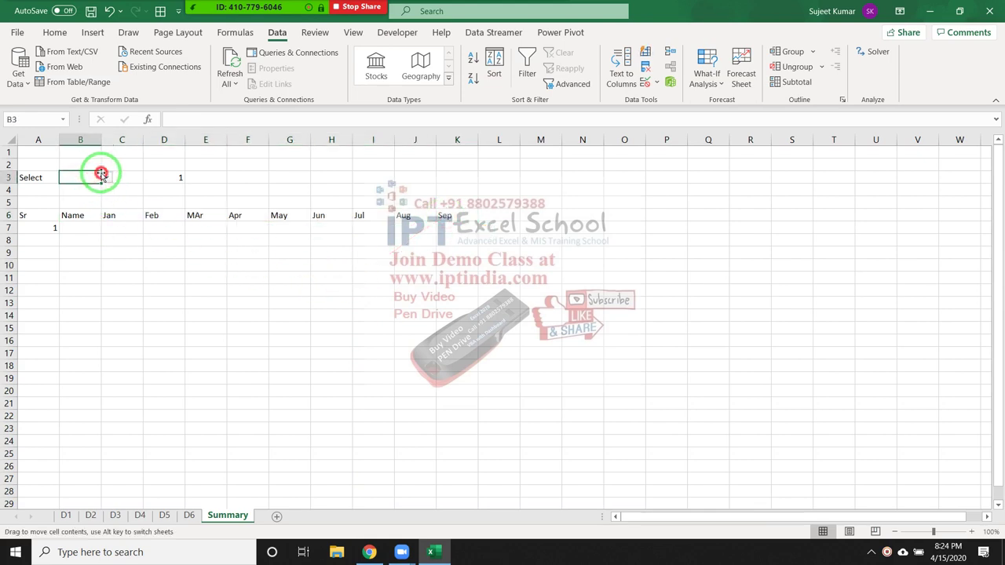
left_click(107, 178)
left_click(81, 187)
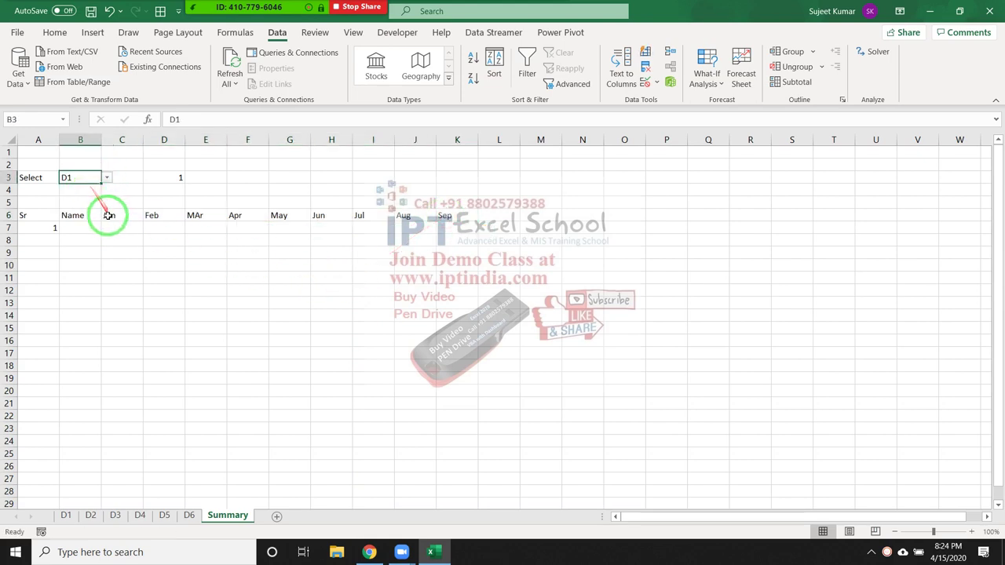
left_click(93, 217)
Look through data sheets D1 to D6, then return to Summary
left_click(67, 516)
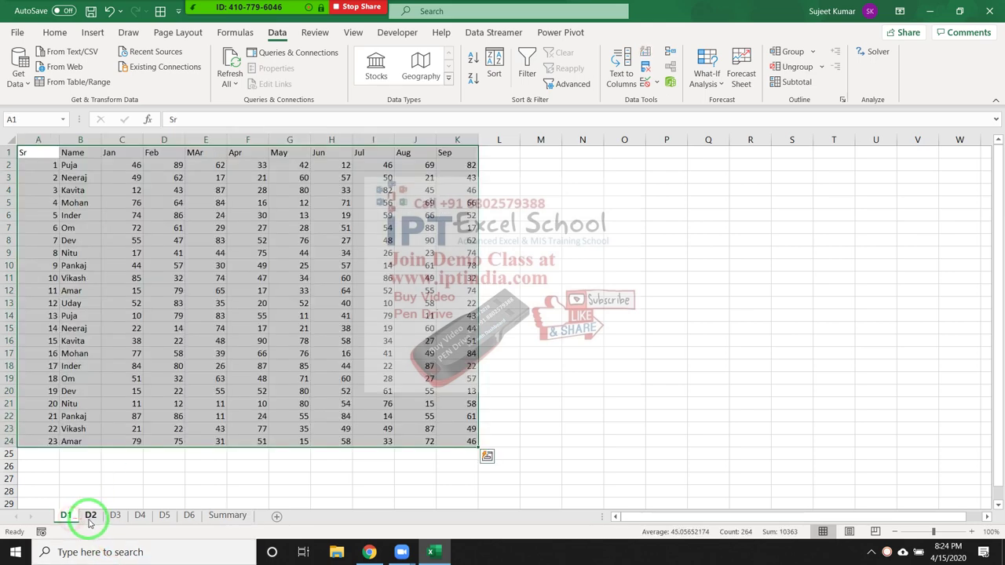
left_click(90, 519)
left_click(116, 518)
left_click(139, 518)
left_click(164, 519)
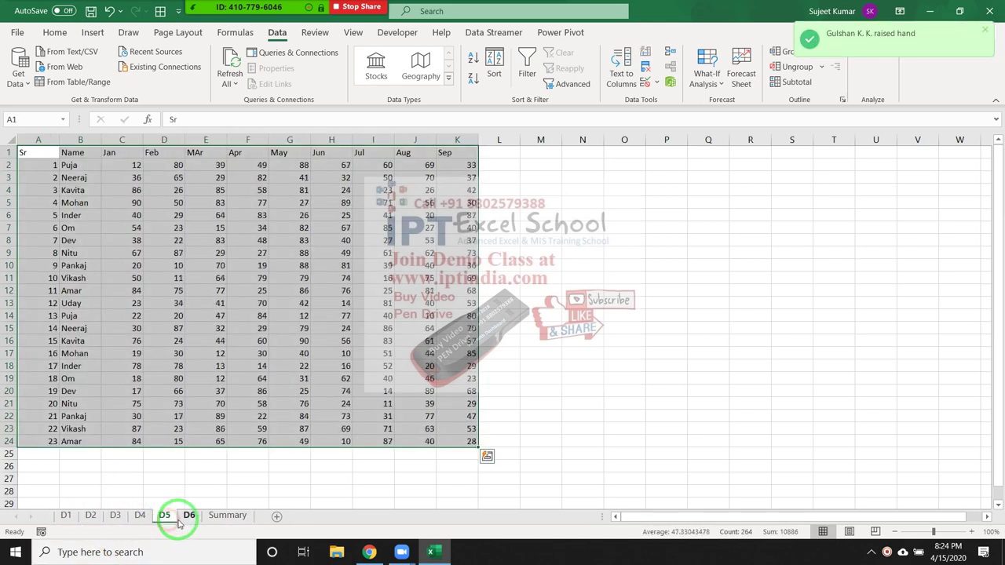
left_click(189, 516)
left_click(227, 516)
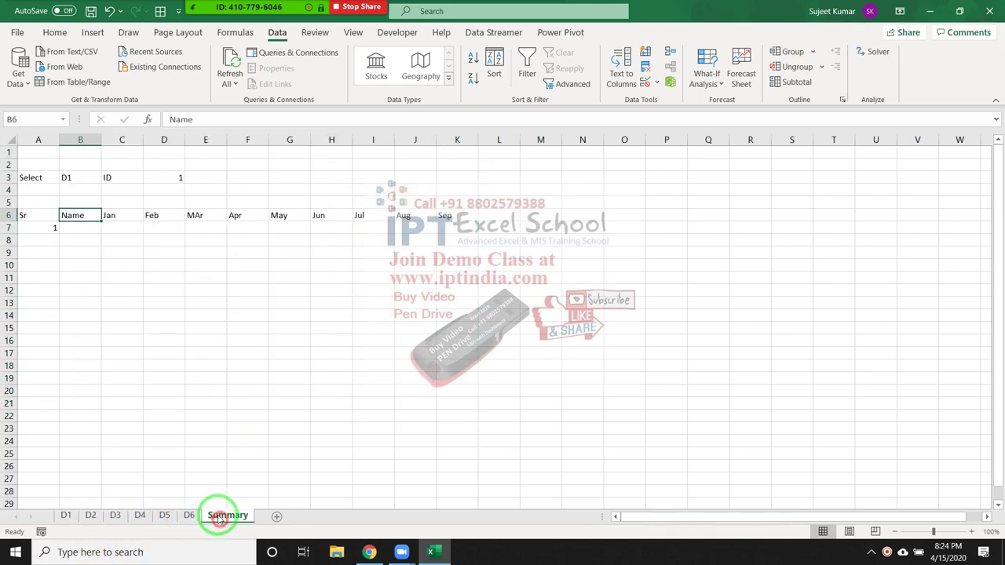
Enter =VLOOKUP(A7,'D1'!A:K,2,0) in B7 so it returns Puja
left_click(88, 227)
type("=vl")
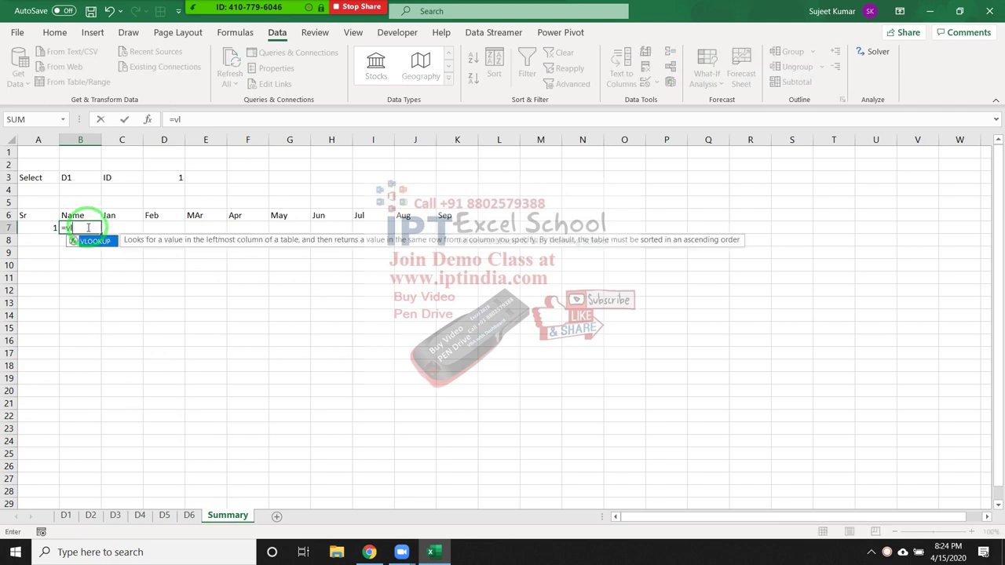
key("Tab")
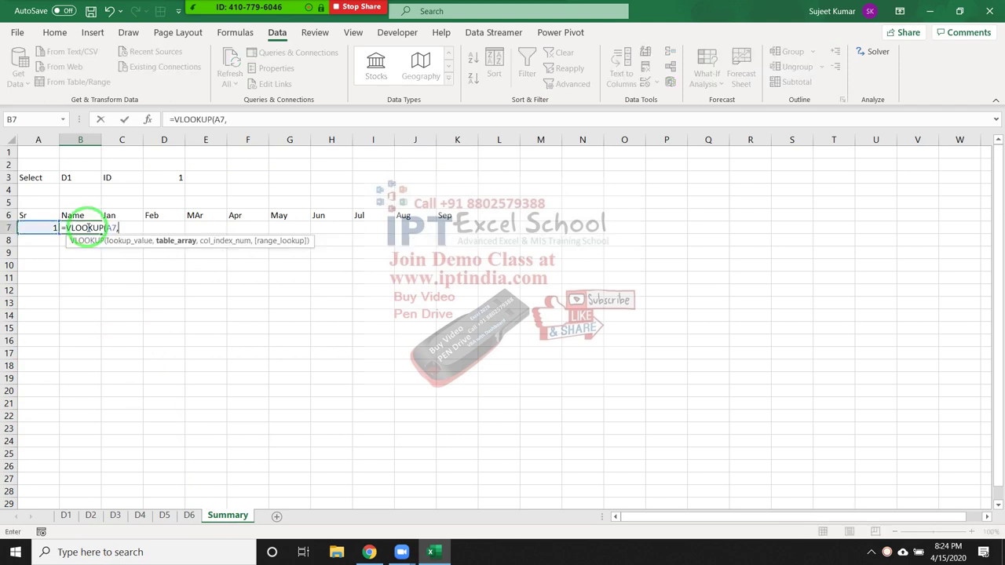
left_click(66, 516)
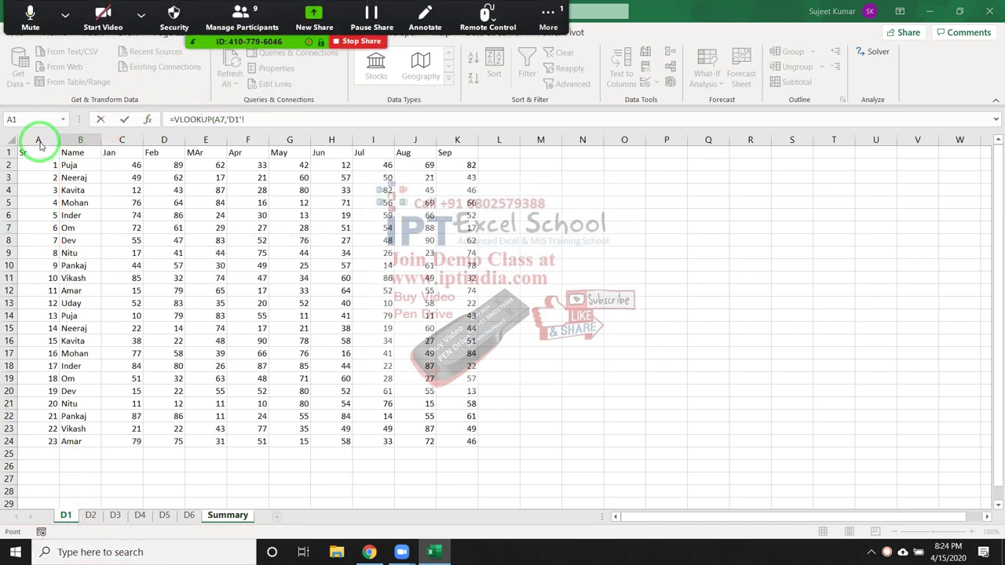
left_click_drag(38, 140, 447, 157)
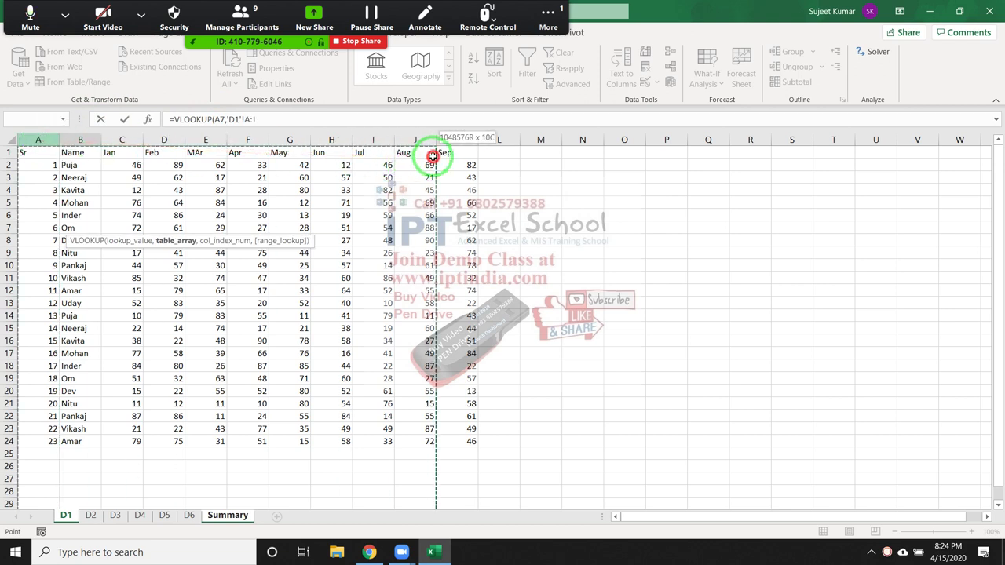
type(",")
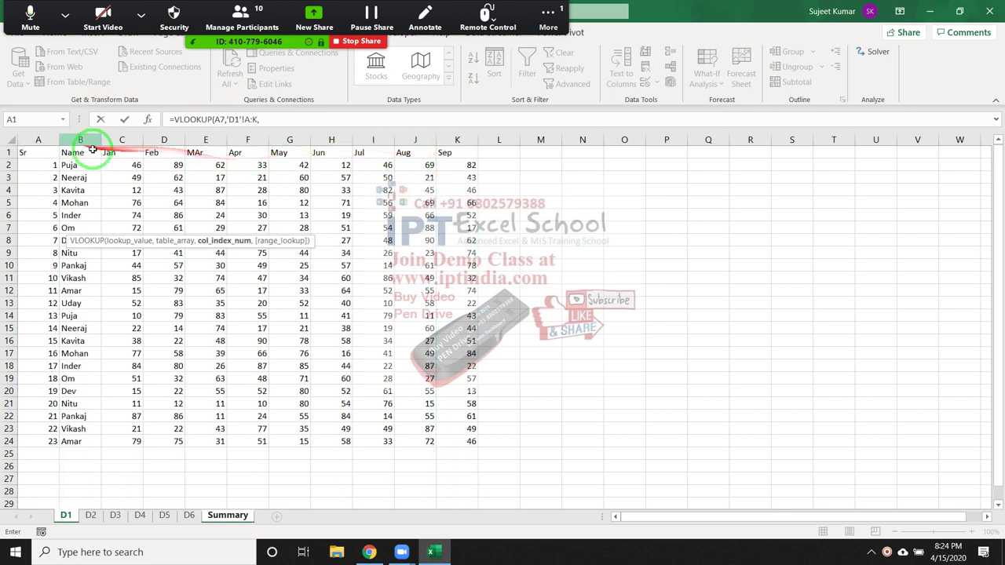
type("2,")
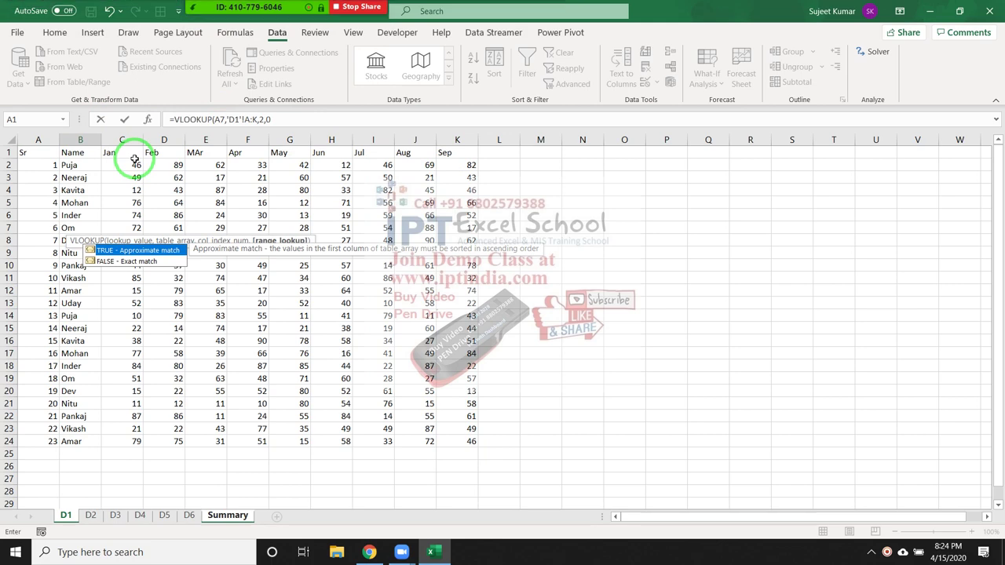
type("0")
key("Return")
key("Up")
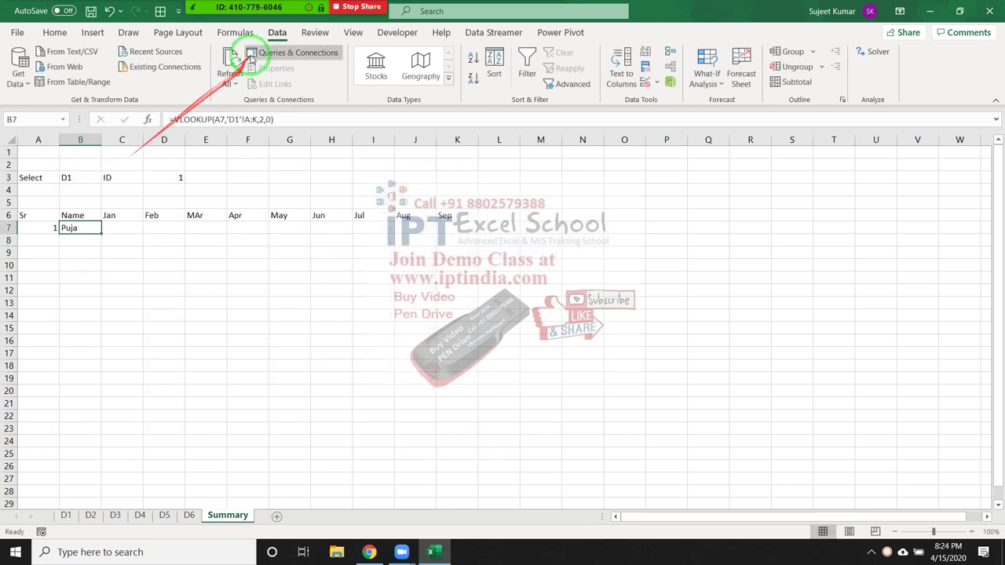
Replace B7's column index 2 with MATCH(B6,'D1'!1:1,0)
left_click(263, 120)
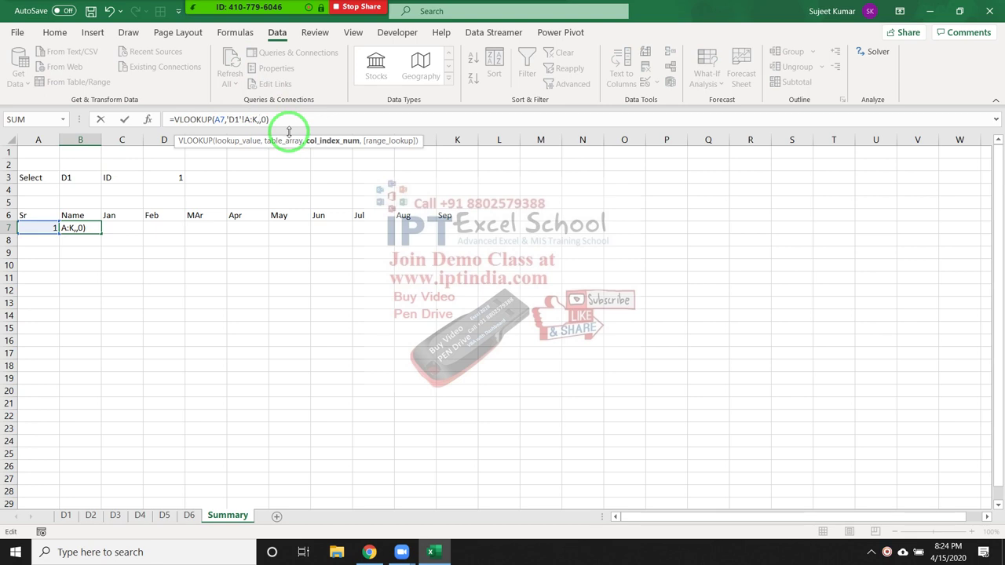
type("m")
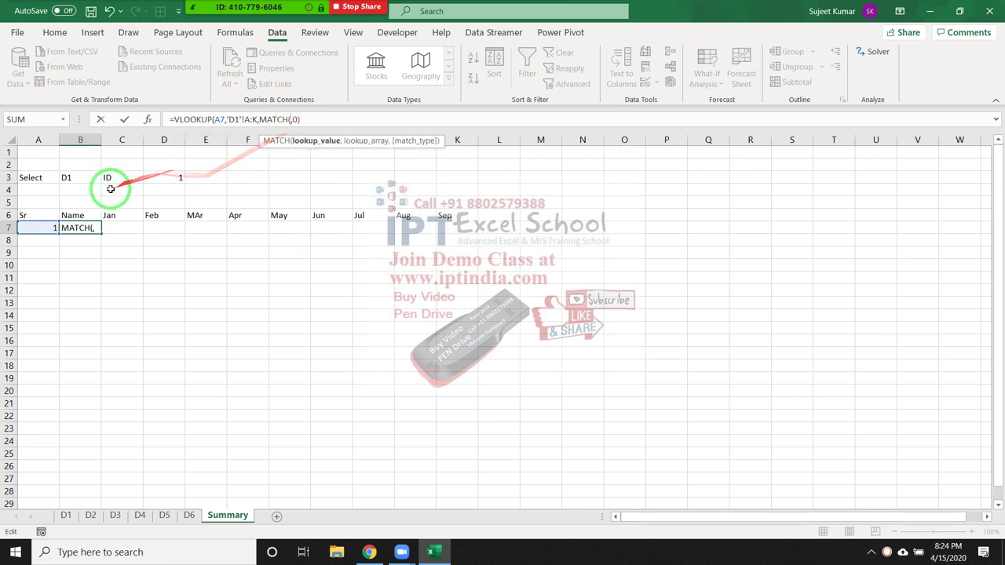
left_click(77, 215)
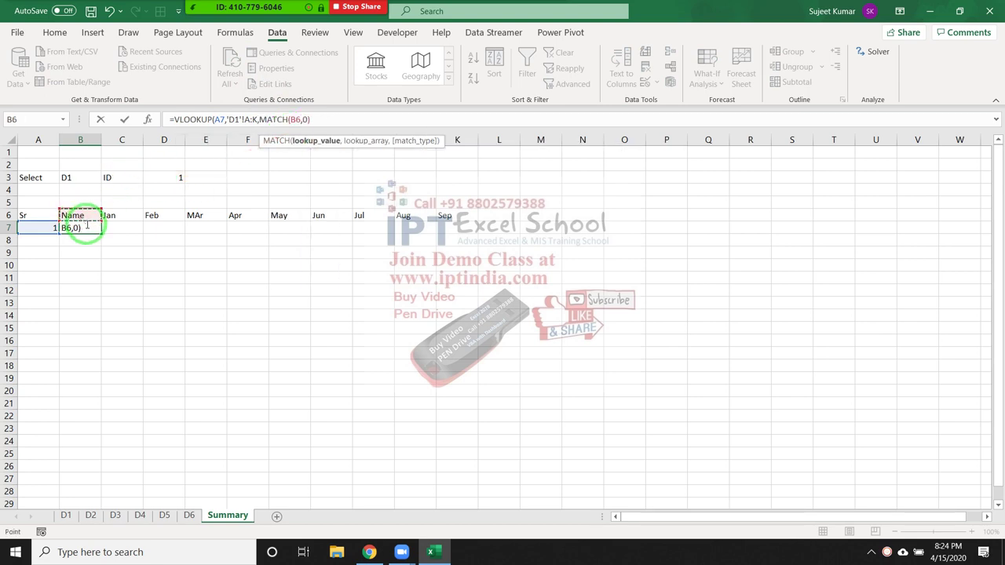
type(",")
left_click(68, 515)
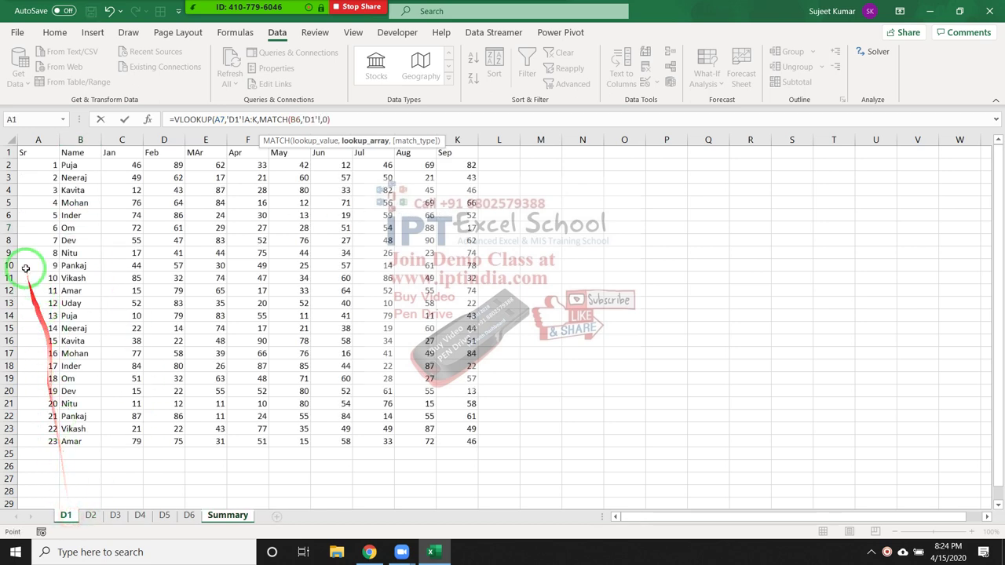
left_click(7, 152)
key("Right")
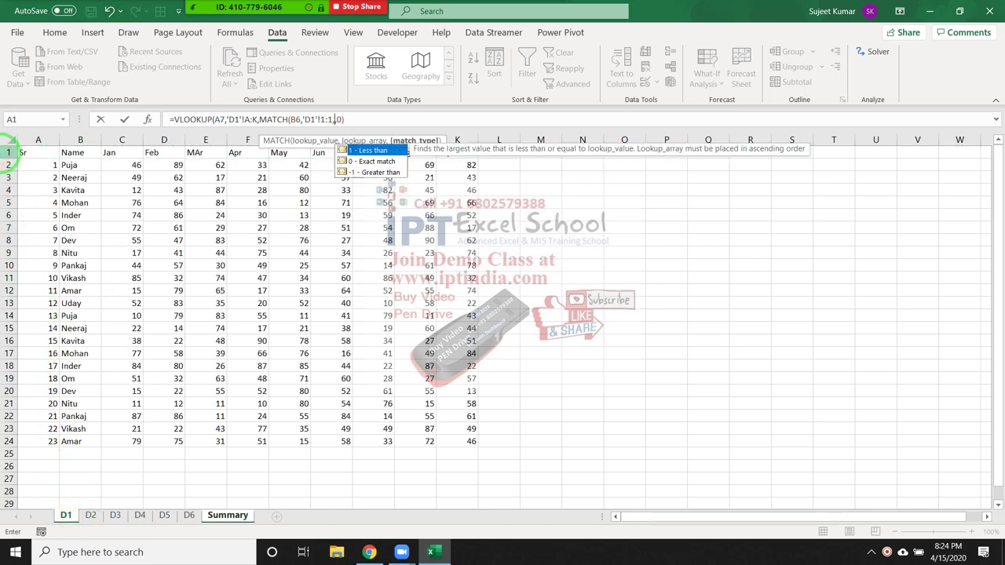
type(")")
key("Return")
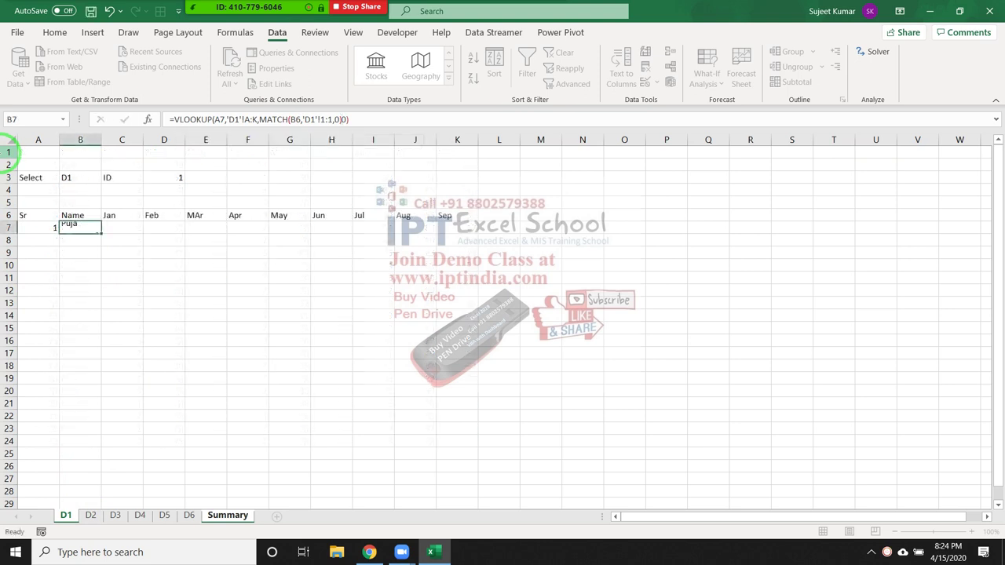
Anchor B7's references as $A7, $A:$K and B$6 using F4
left_click(221, 122)
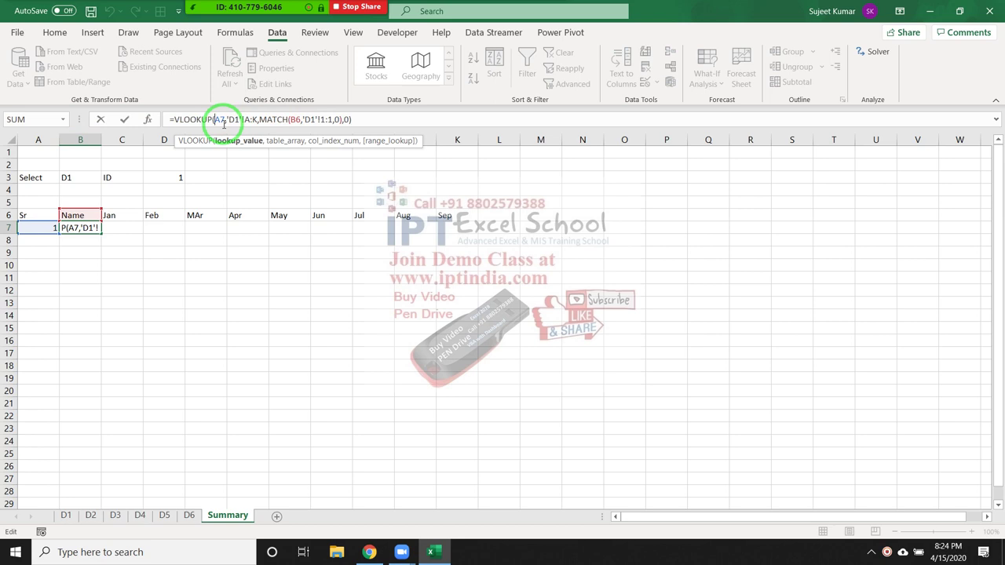
type("$")
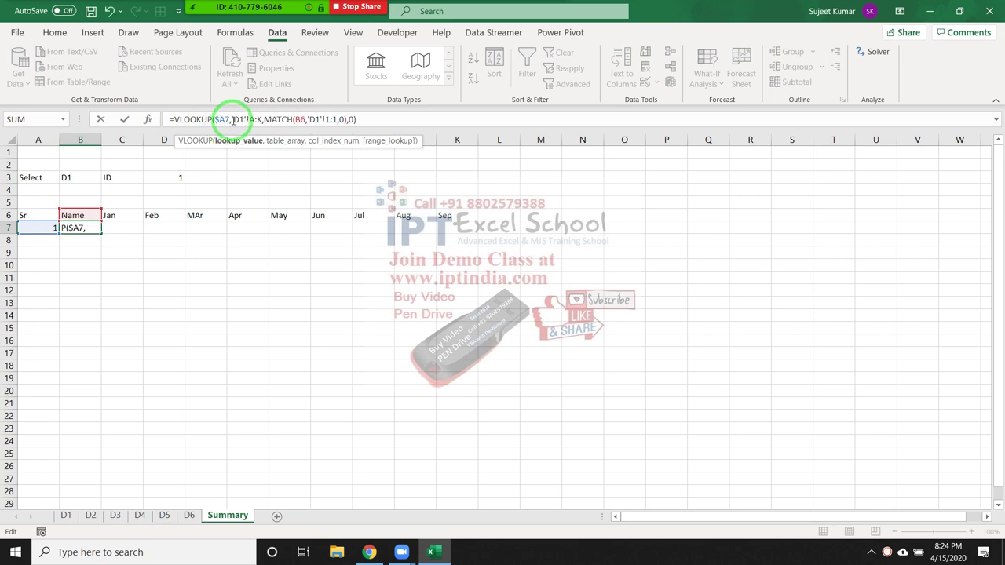
key("F4")
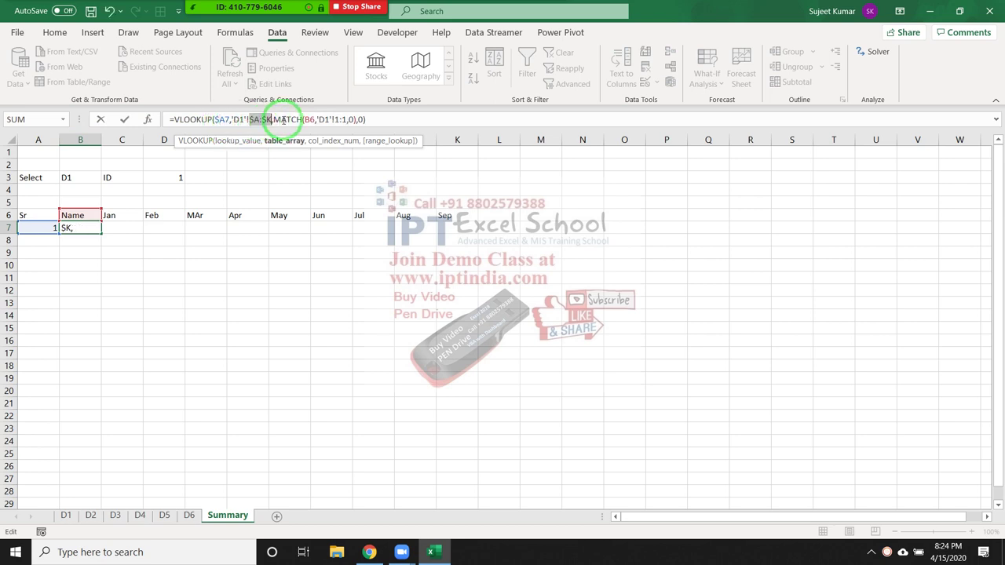
left_click(308, 119)
type("$")
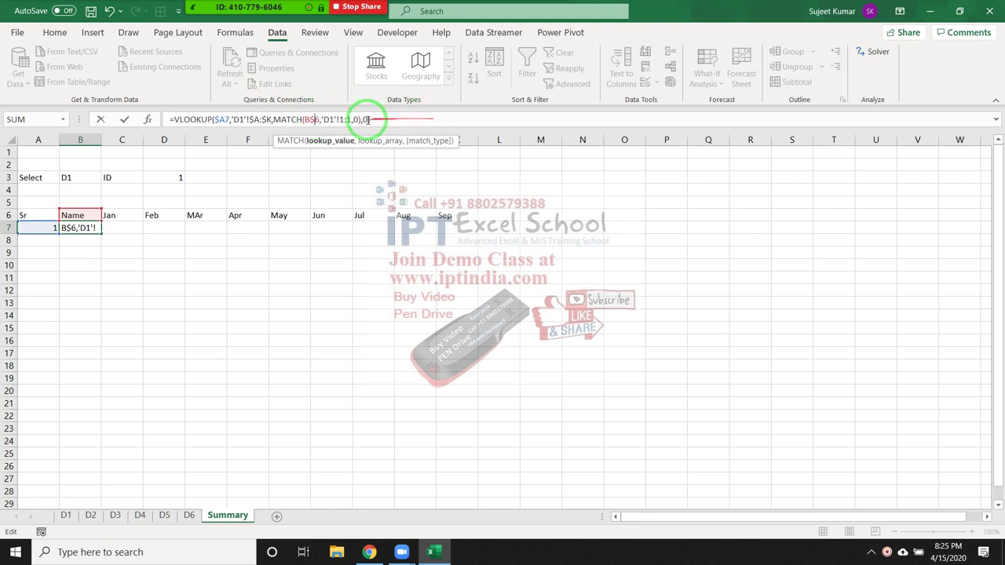
left_click(346, 119)
key("Return")
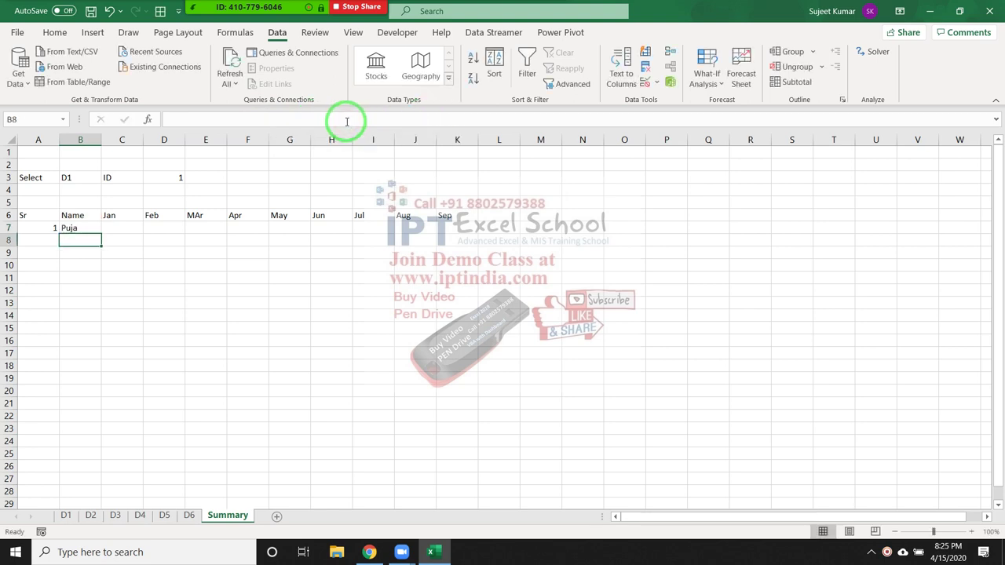
In Zoom's participant list, allow a participant to record the meeting
left_click(240, 18)
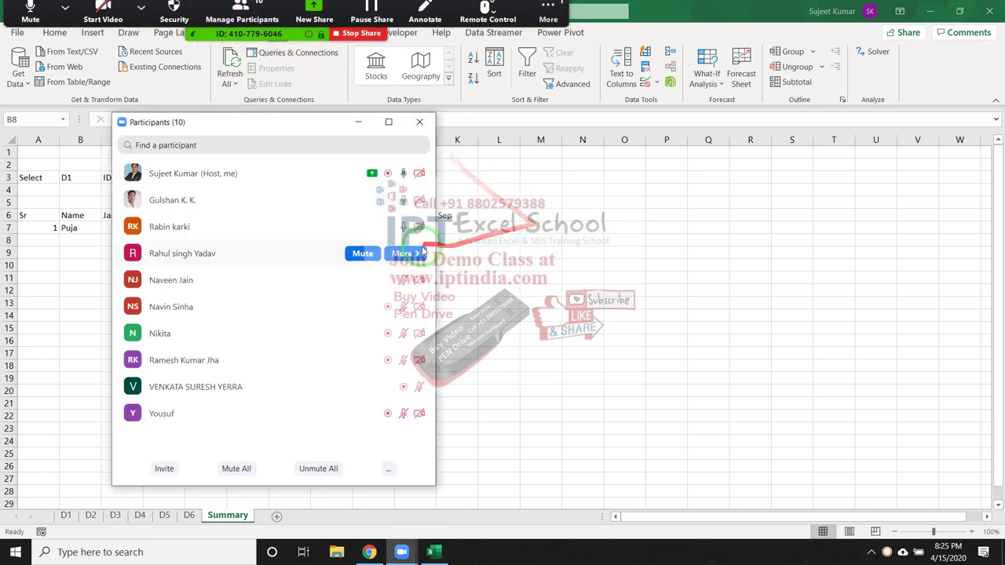
mouse_move(413, 387)
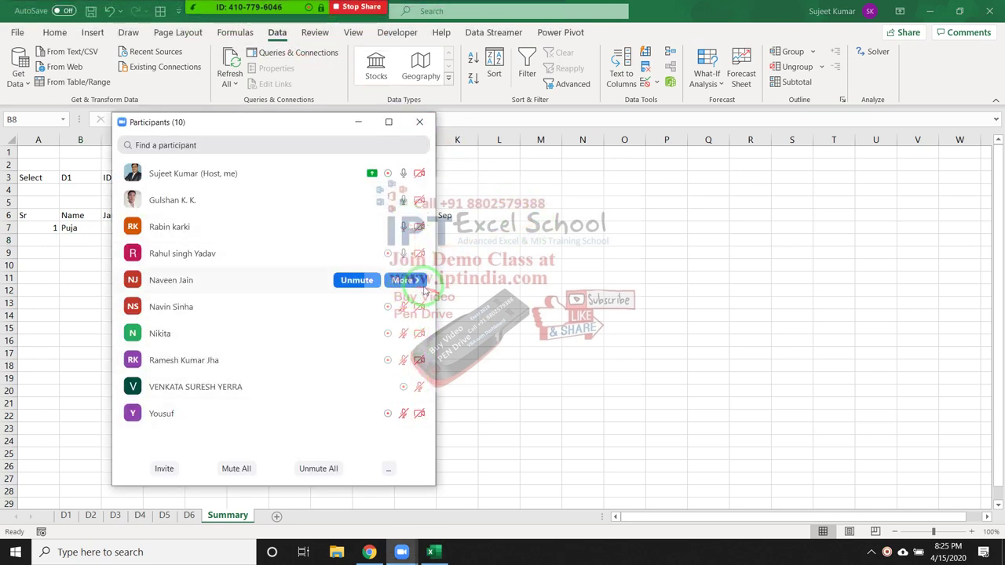
left_click(406, 283)
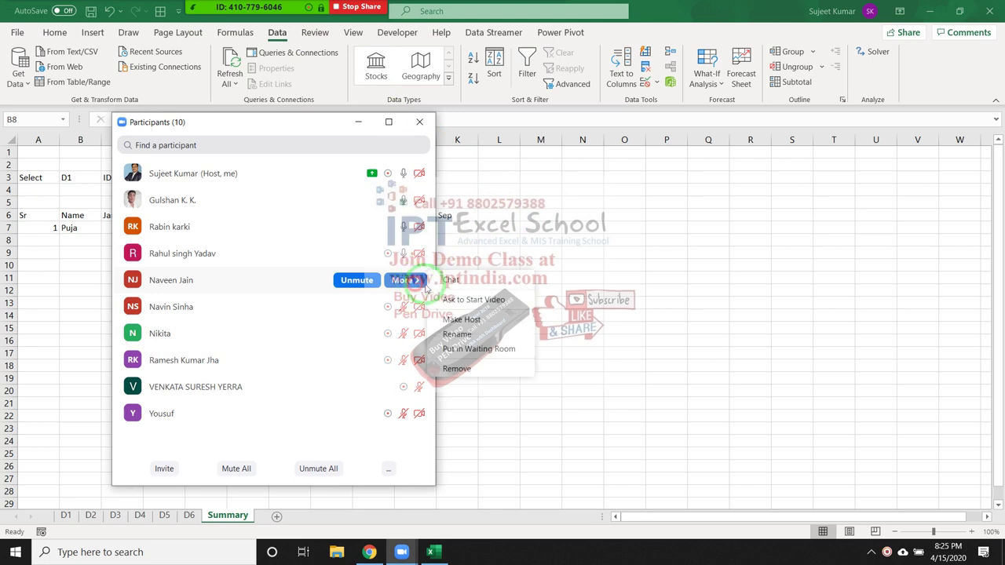
left_click(408, 228)
left_click(408, 228)
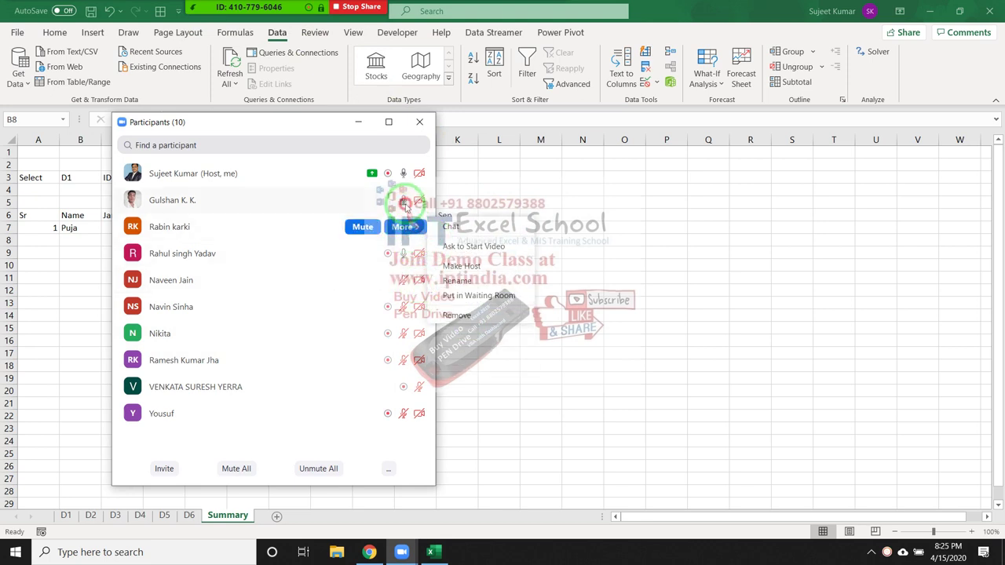
left_click(404, 200)
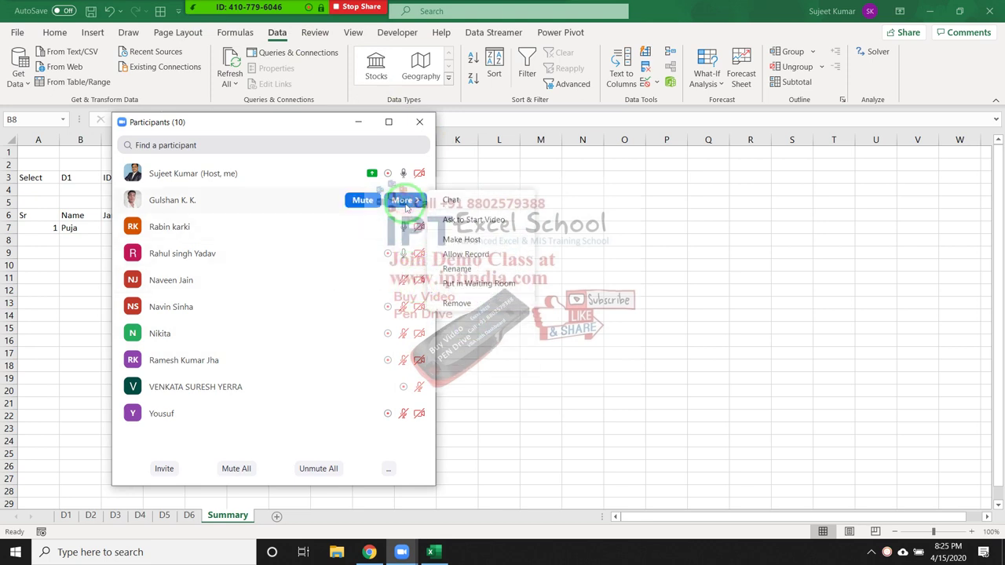
left_click(455, 253)
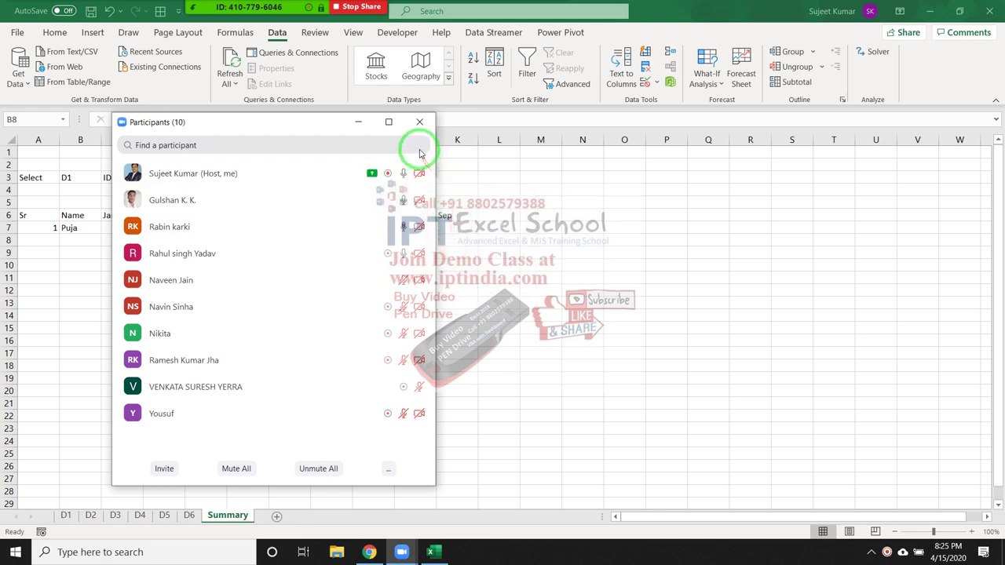
Dismiss the participant's options menu and close the participants list
left_click(403, 201)
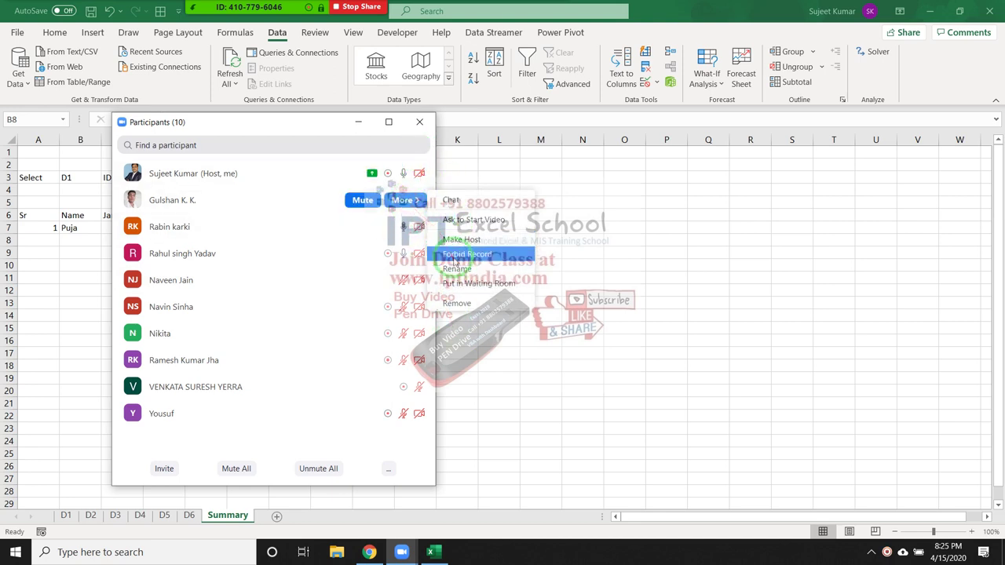
left_click(320, 126)
left_click(420, 122)
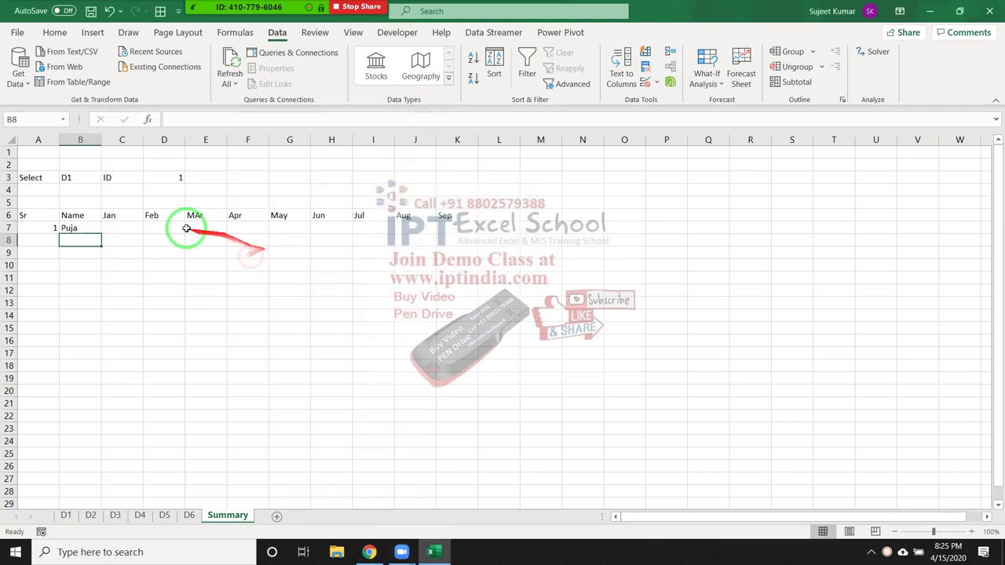
Fill B7's lookup across to K7 and test A7 with serial numbers 2 and 3
left_click(87, 229)
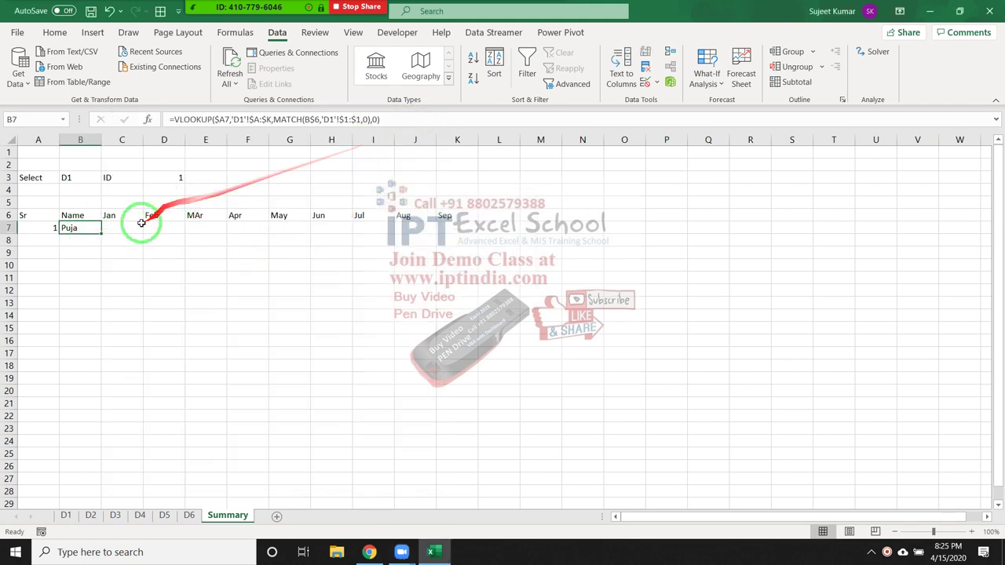
left_click_drag(103, 234, 455, 236)
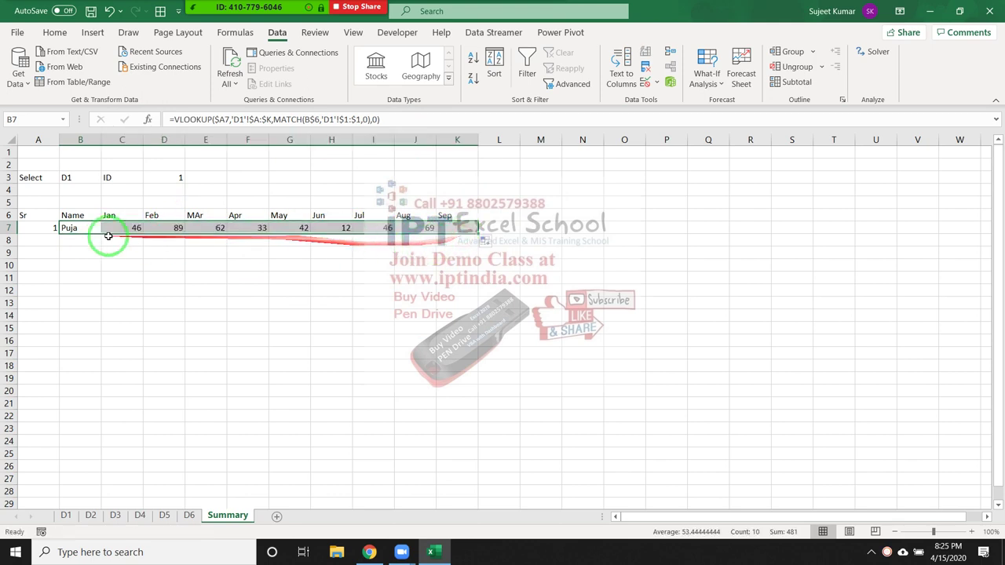
left_click(50, 229)
type("2")
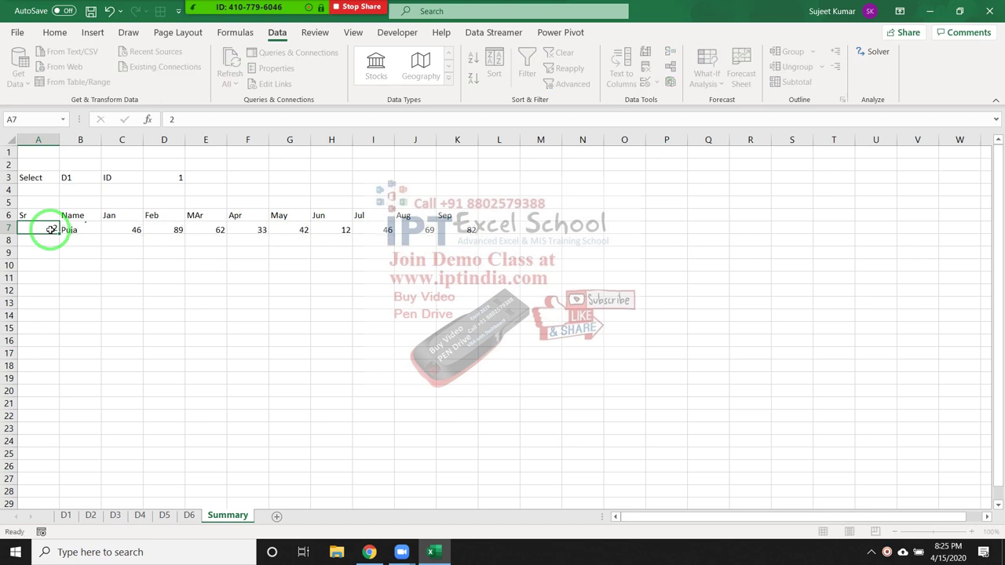
key("ctrl+Return")
type("3")
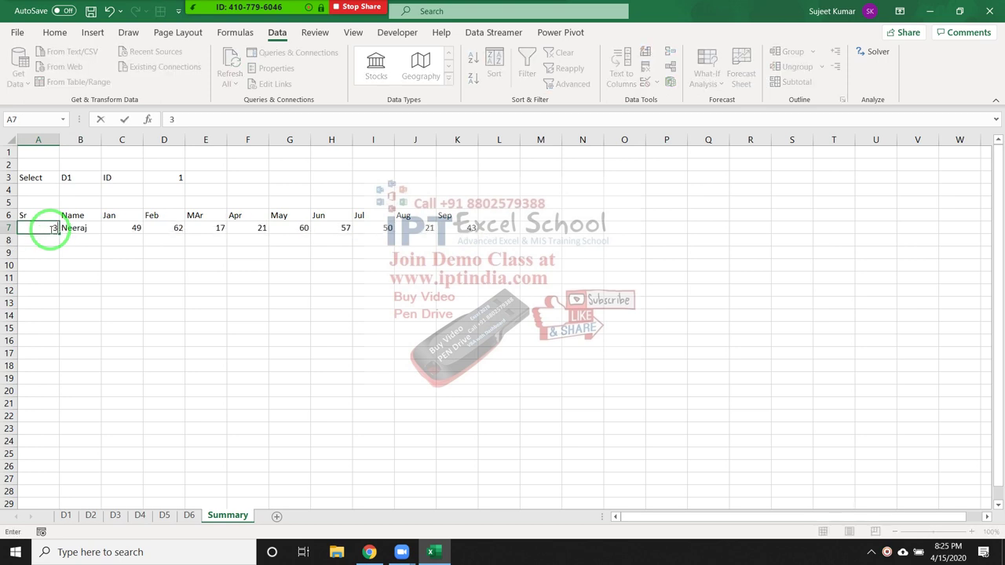
key("Return")
Reset A7 to 1 to show Puja again, then view sheet D1
key("BackSpace")
type("1")
key("Return")
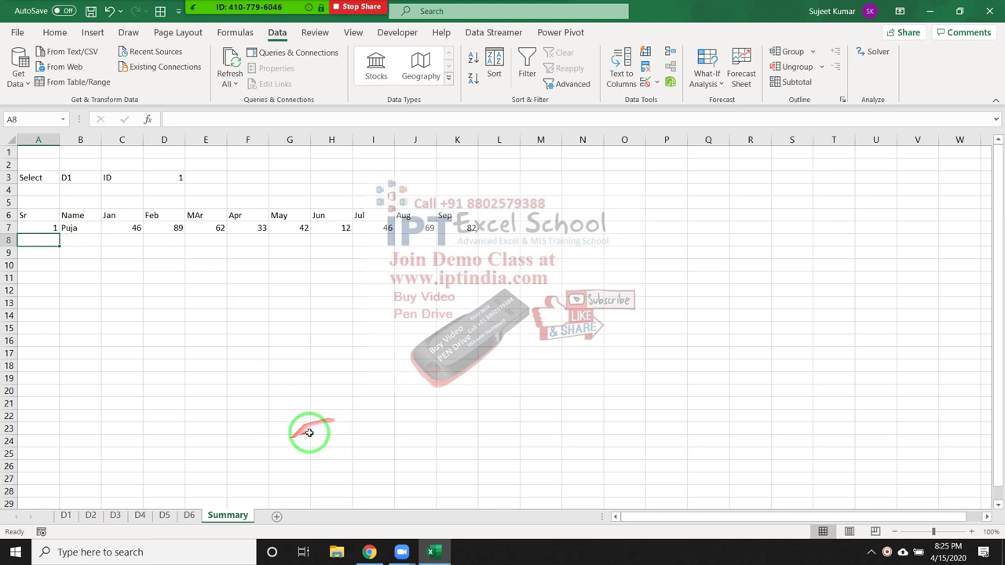
left_click(65, 516)
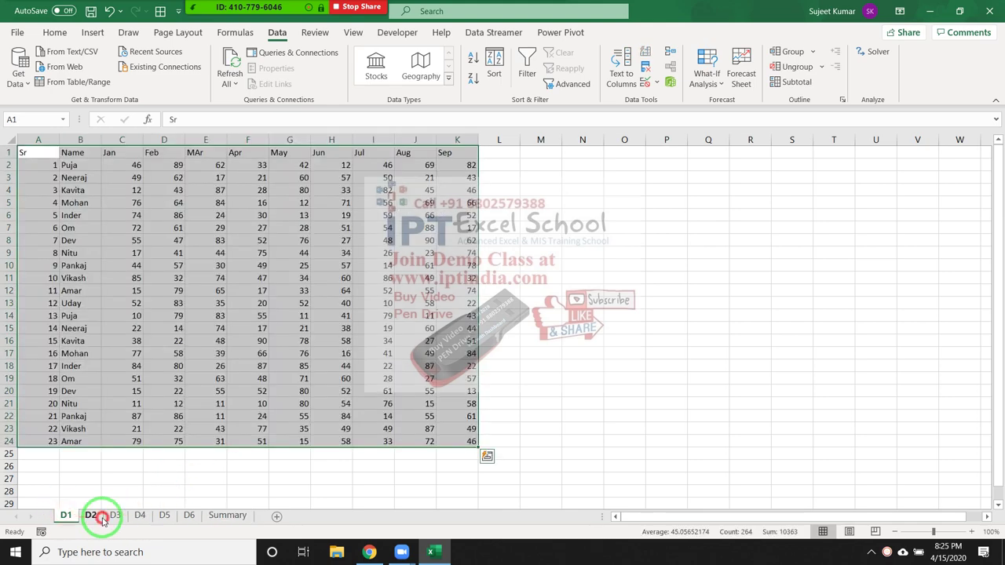
Back on Summary, switch B3's sheet choice to D2
left_click(227, 516)
left_click(81, 175)
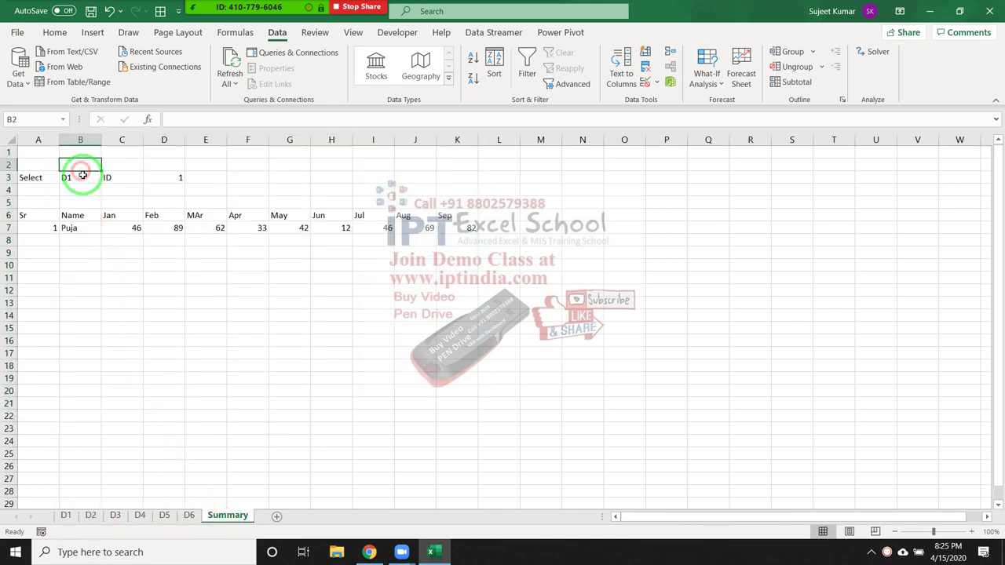
left_click(106, 178)
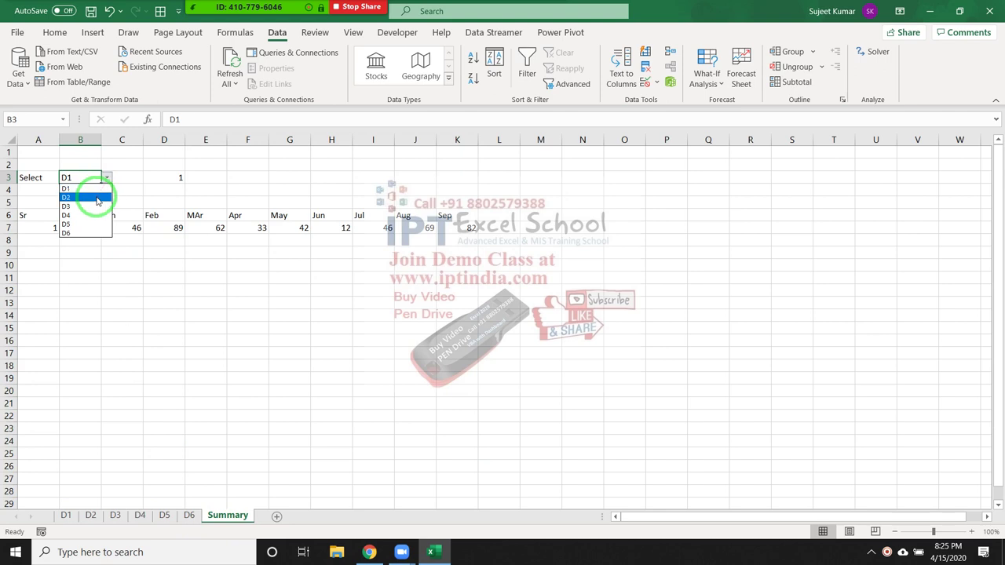
left_click(95, 197)
Link the serial number in A7 to the ID cell with =D3
left_click_drag(27, 215, 463, 228)
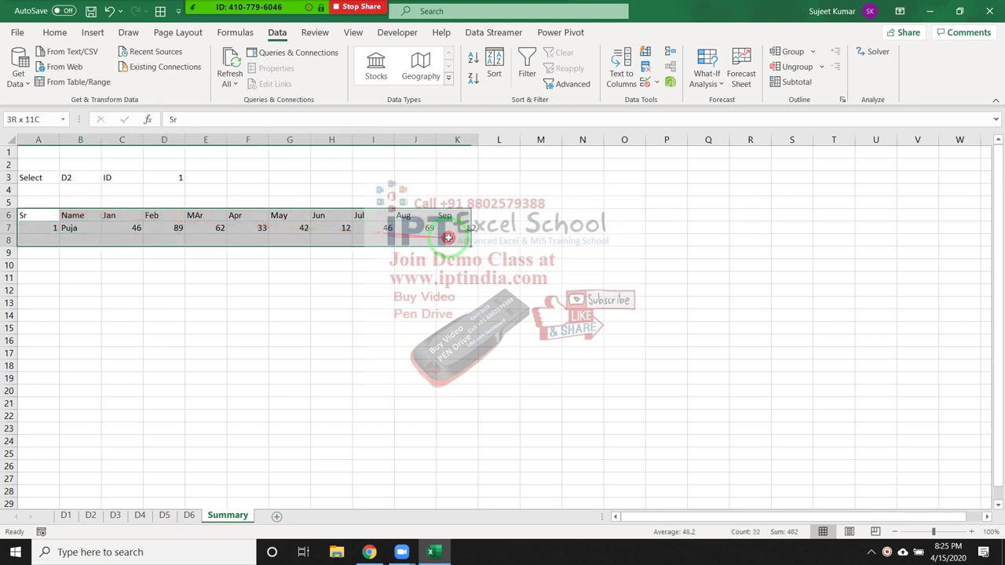
left_click(52, 228)
type("=")
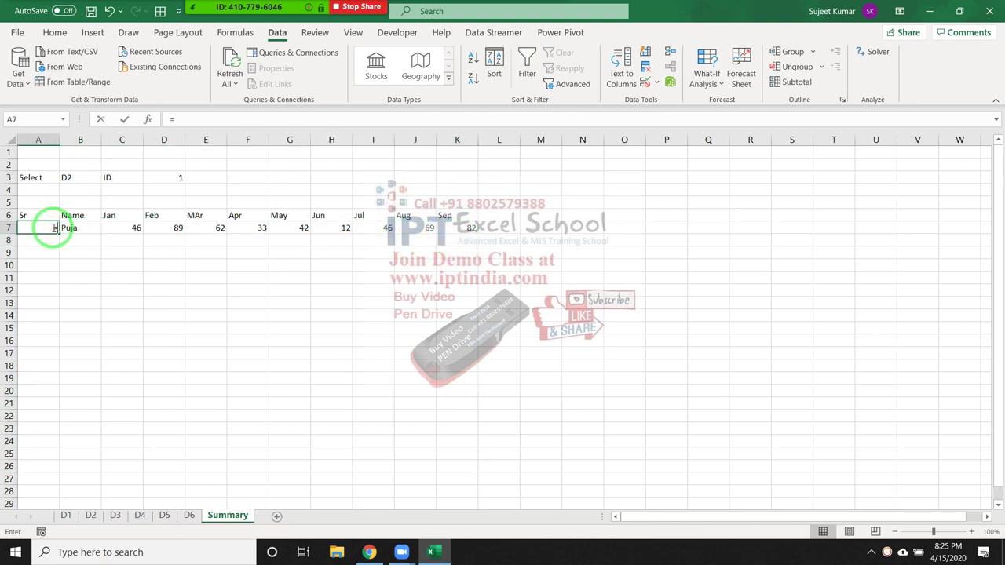
left_click(167, 175)
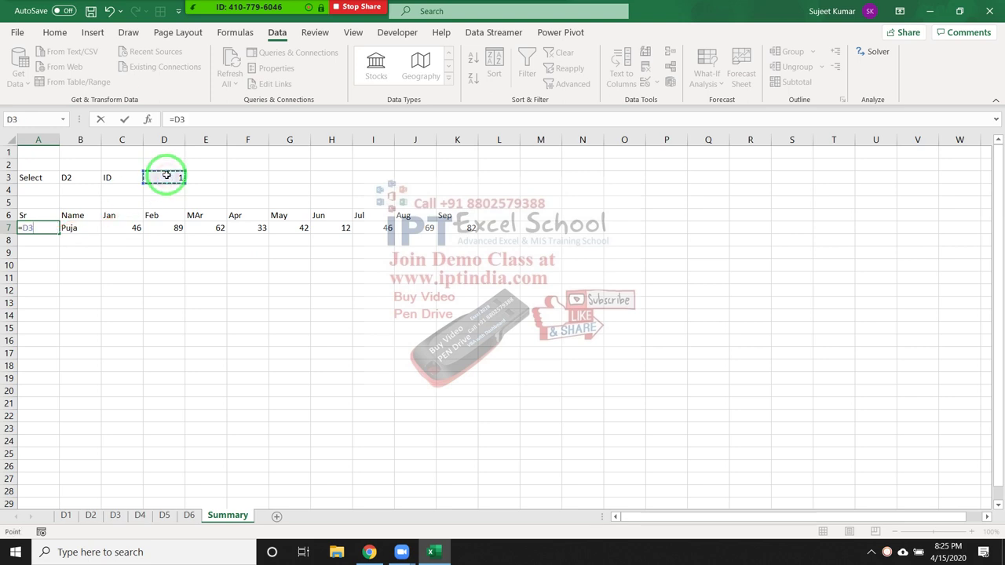
key("Return")
Set B3's sheet choice back to D1
left_click(166, 175)
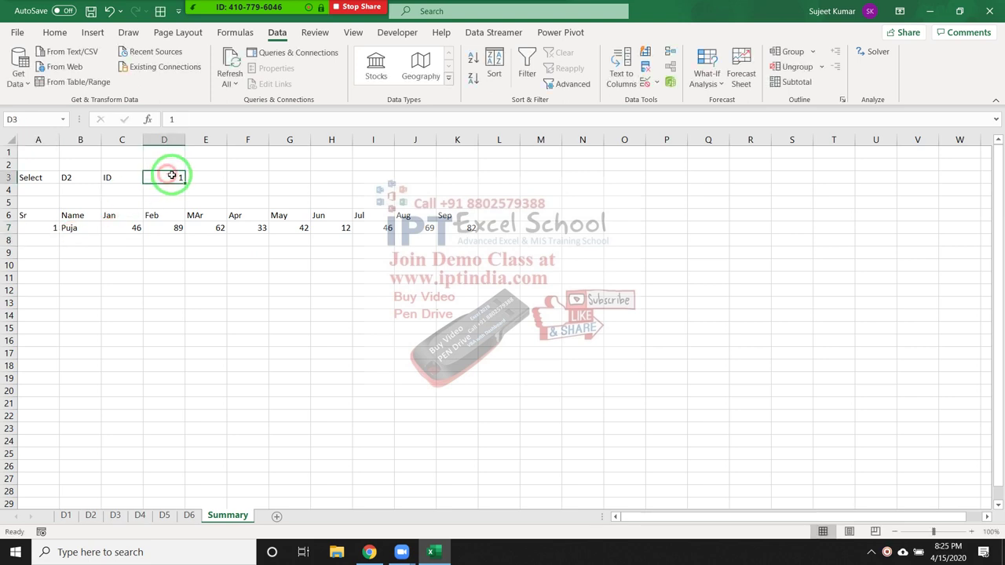
left_click(89, 179)
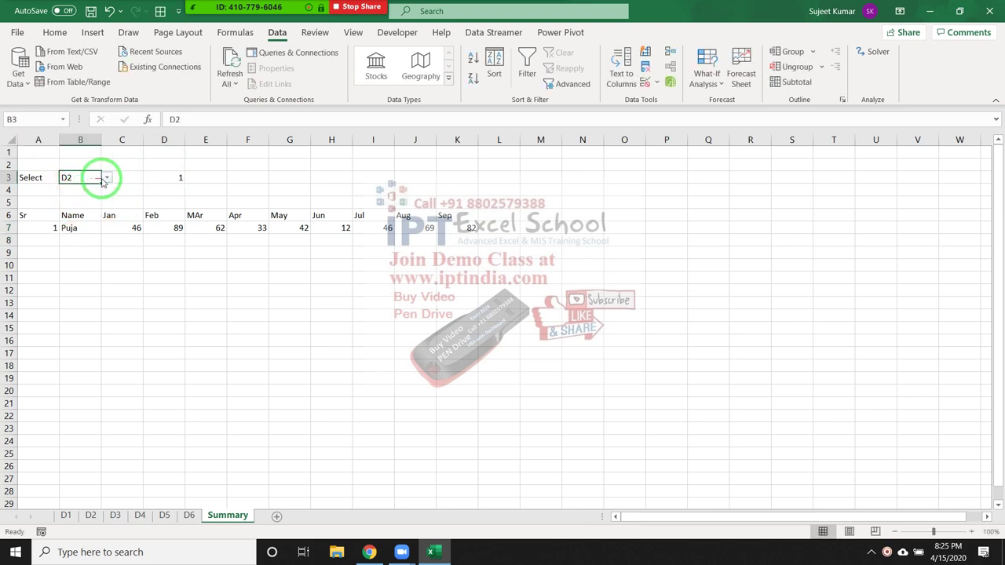
left_click(106, 178)
left_click(93, 189)
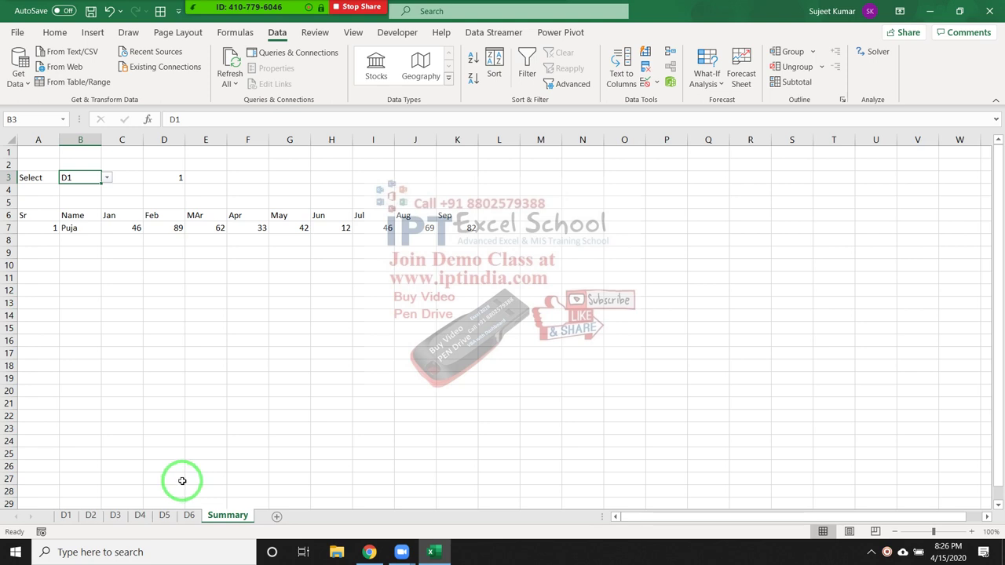
Browse the data sheets, checking D4 and D6, then return to Summary
left_click(85, 228)
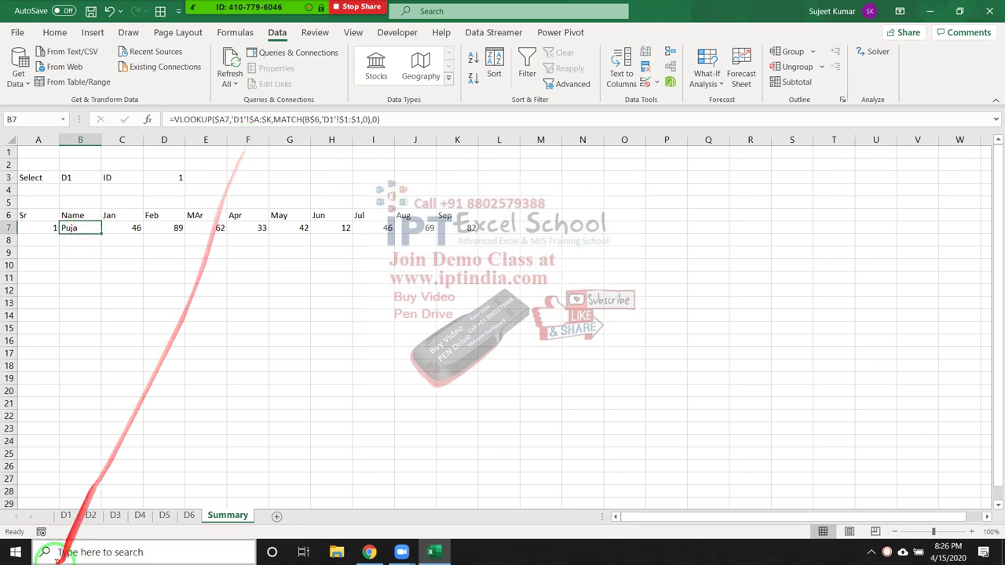
left_click(66, 516)
left_click(90, 516)
left_click(115, 516)
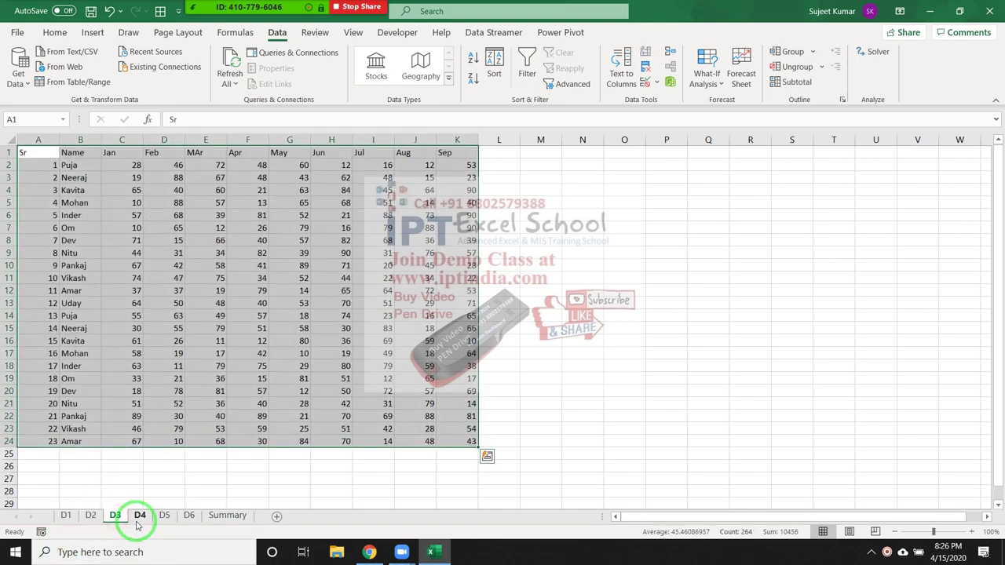
left_click(140, 516)
left_click(189, 516)
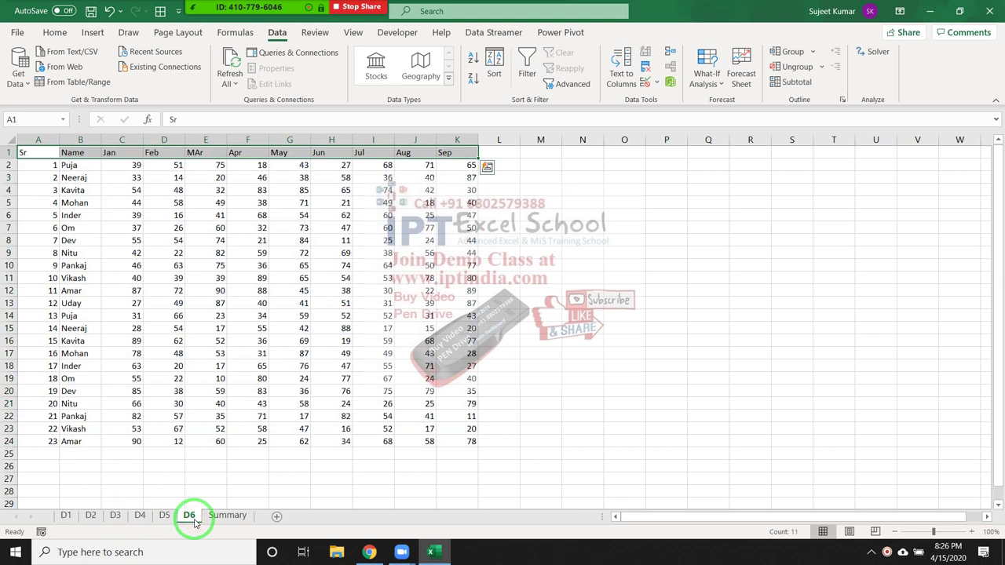
left_click(226, 518)
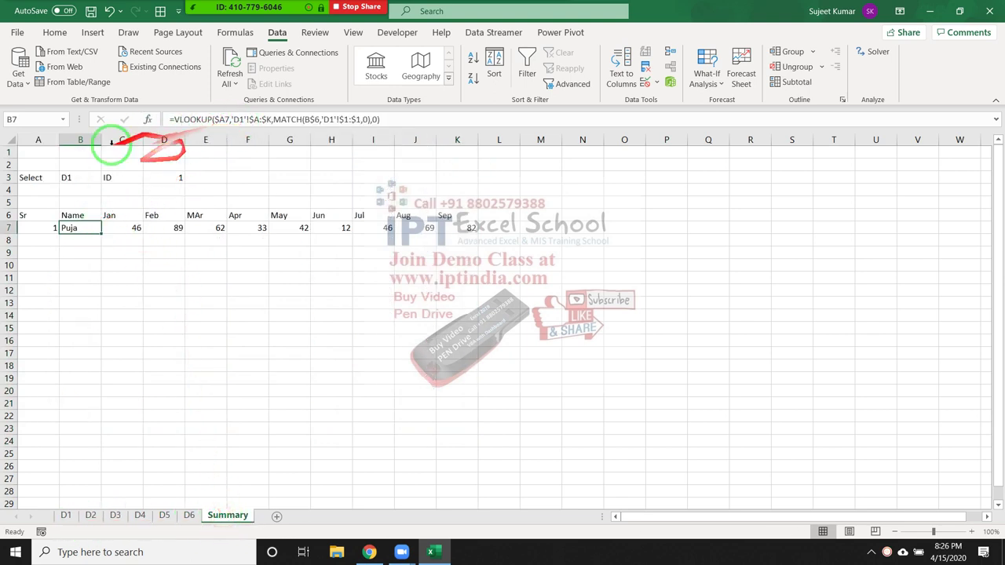
Choose D2 from B3's sheet-name dropdown
left_click(86, 179)
left_click(106, 178)
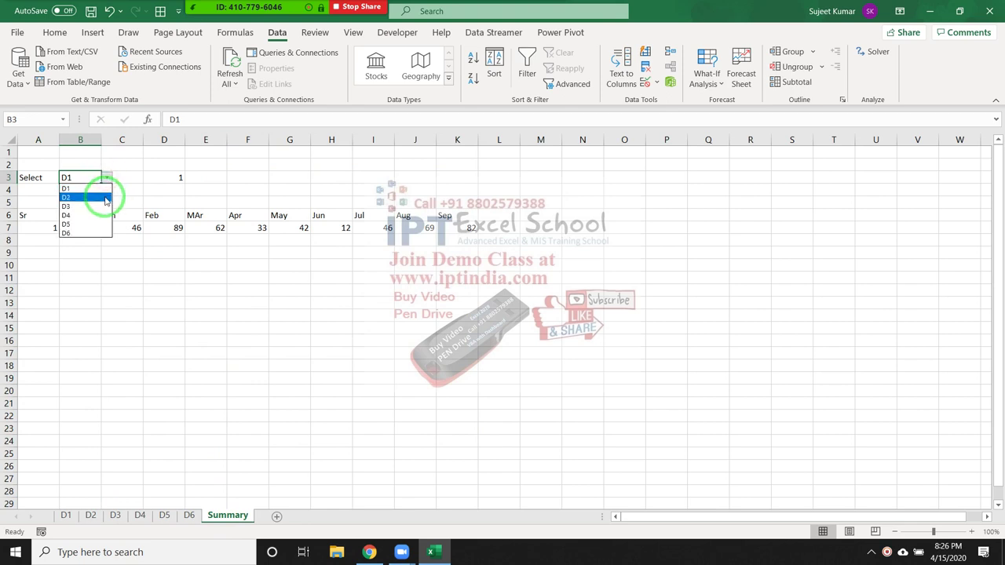
left_click(106, 198)
left_click(80, 228)
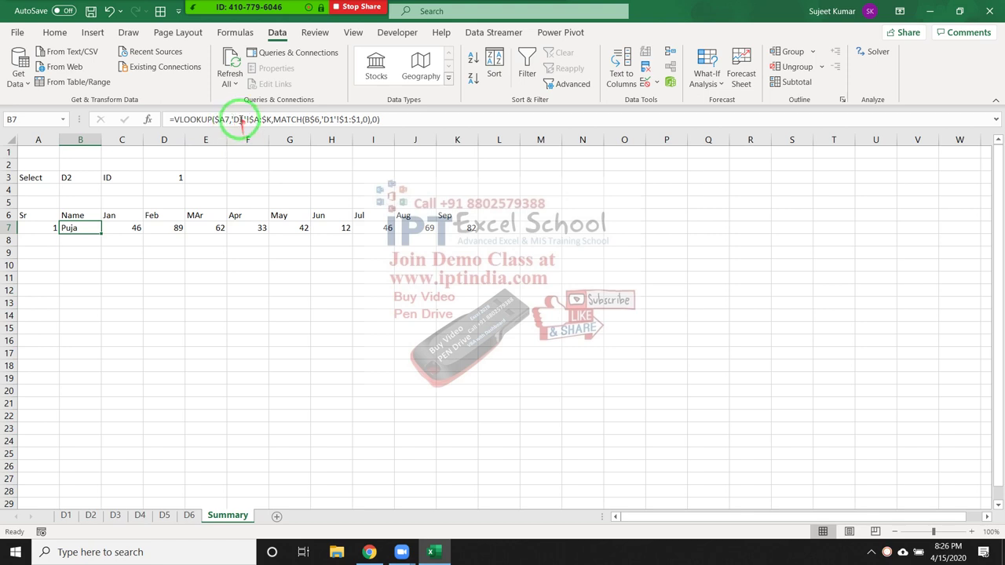
Delete the D1 sheet name from the '$A:$K table reference in B7's formula
left_click(374, 119)
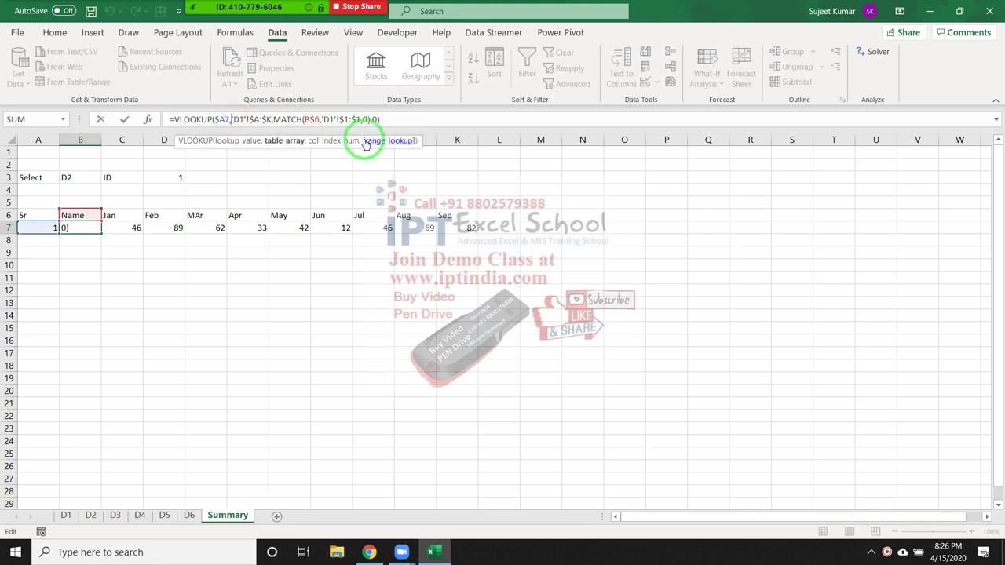
key("Delete")
key("Delete")
key("Delete")
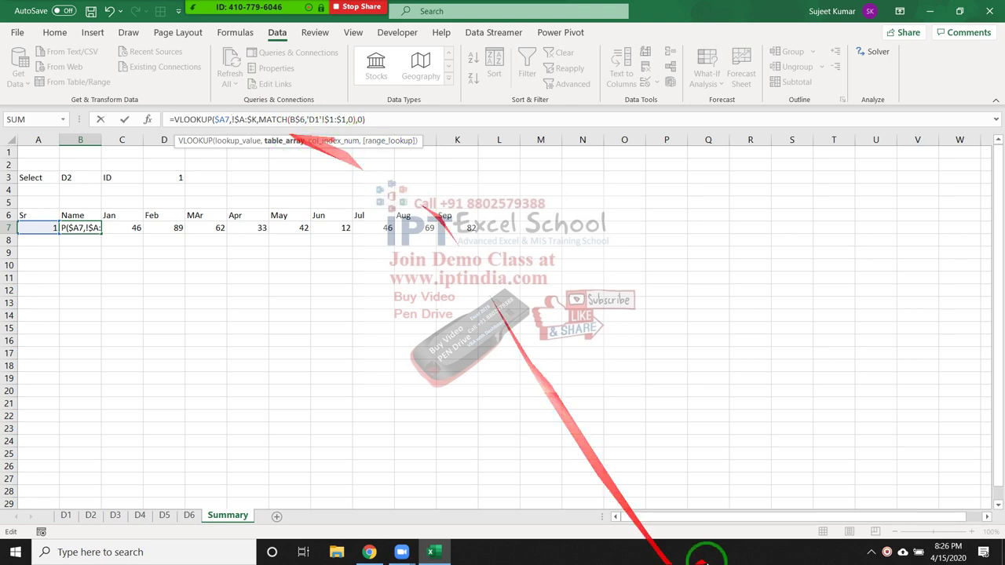
left_click(887, 552)
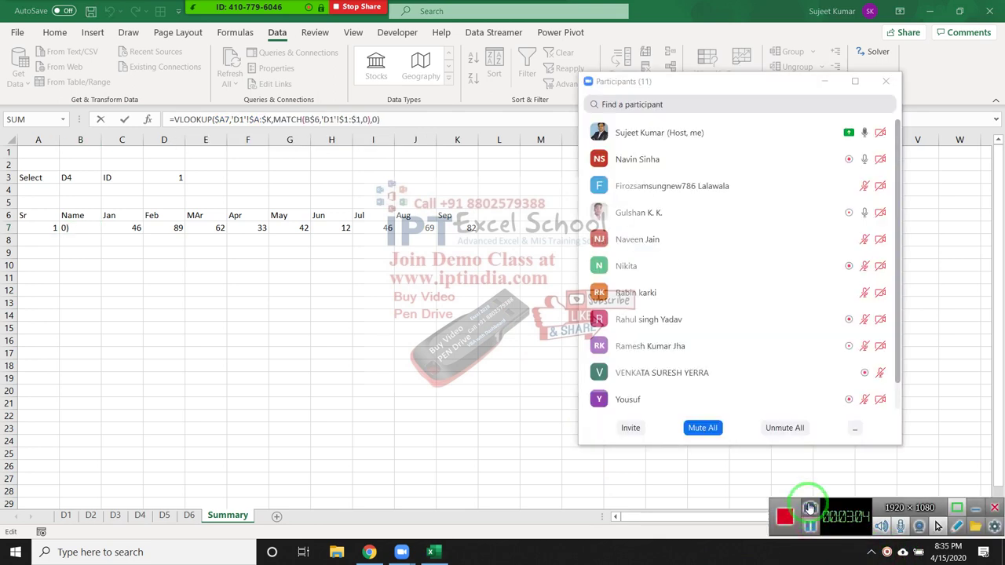
mouse_move(864, 374)
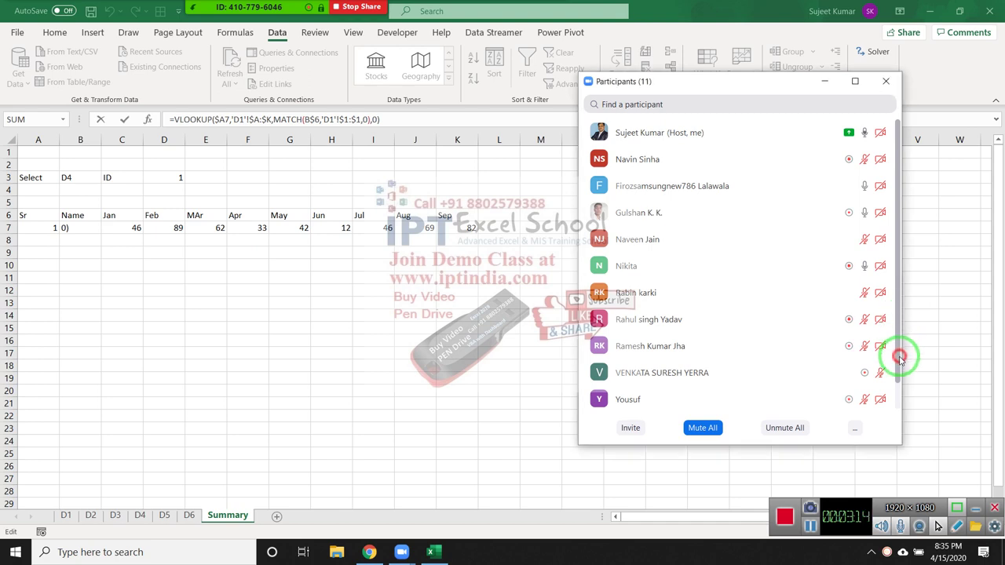
left_click(892, 415)
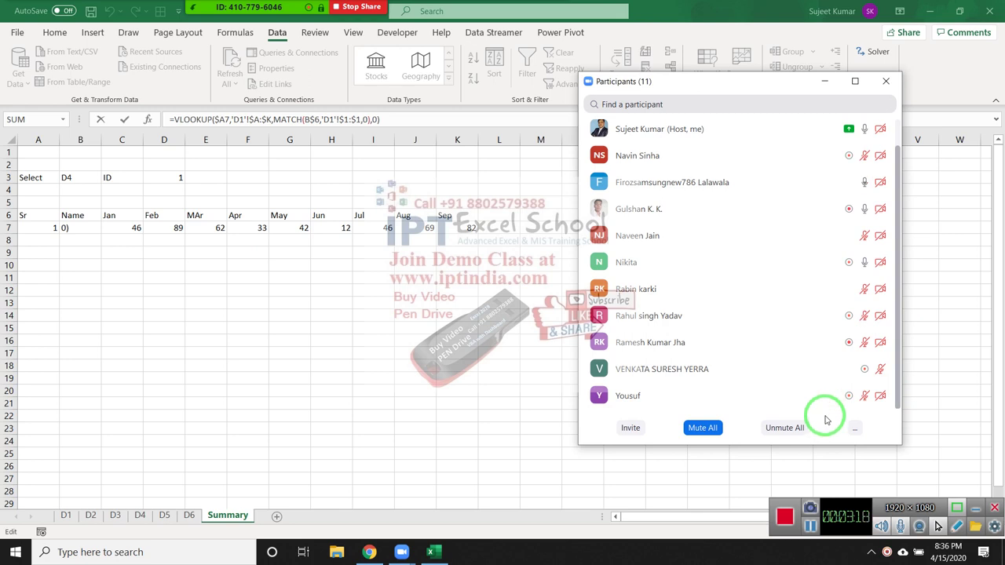
mouse_move(839, 408)
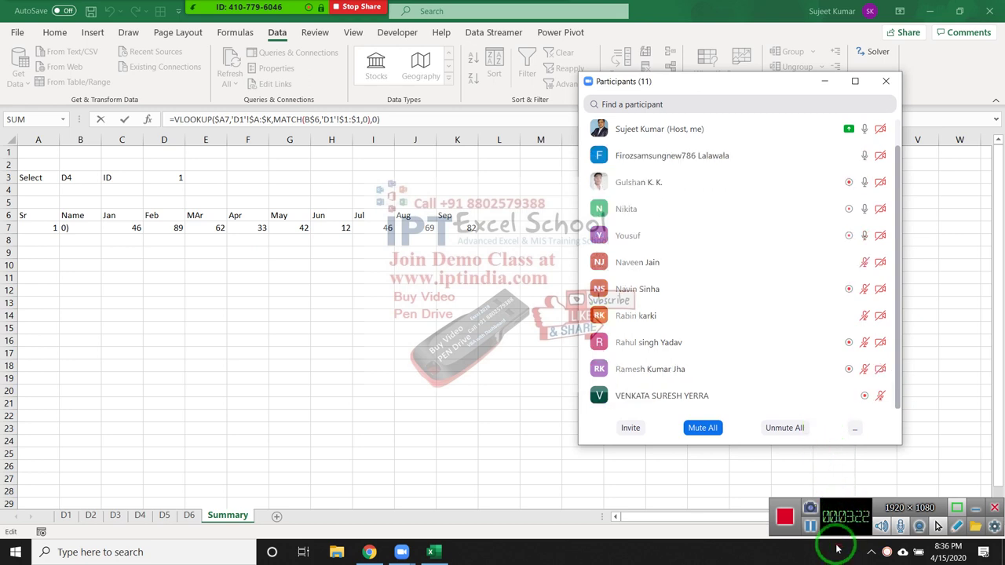
left_click_drag(837, 545, 285, 295)
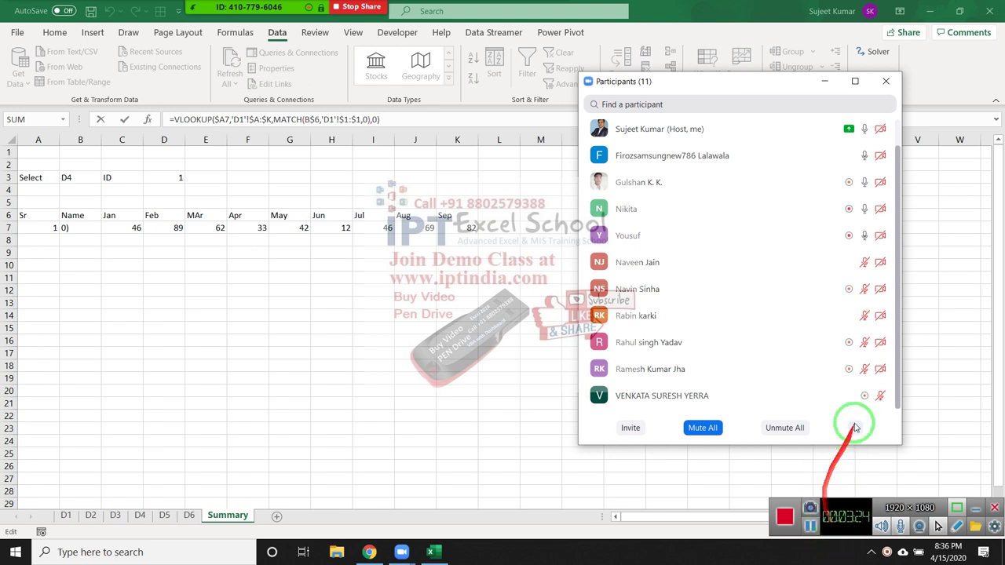
left_click_drag(209, 292, 123, 265)
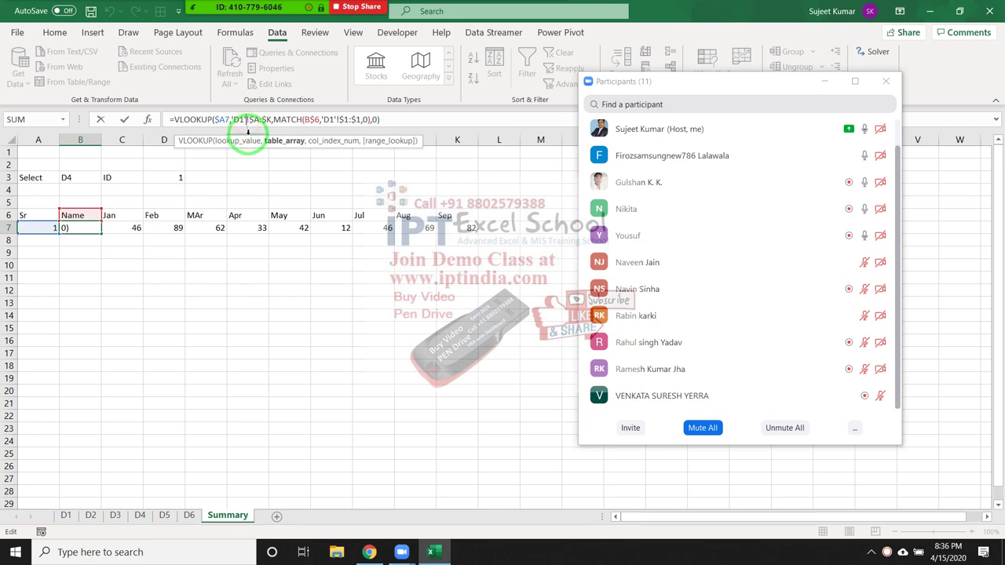
Cancel the pending B7 edit, glance at sheet D4, and return to Summary
key("ctrl+Return")
left_click_drag(248, 145, 183, 386)
left_click(140, 516)
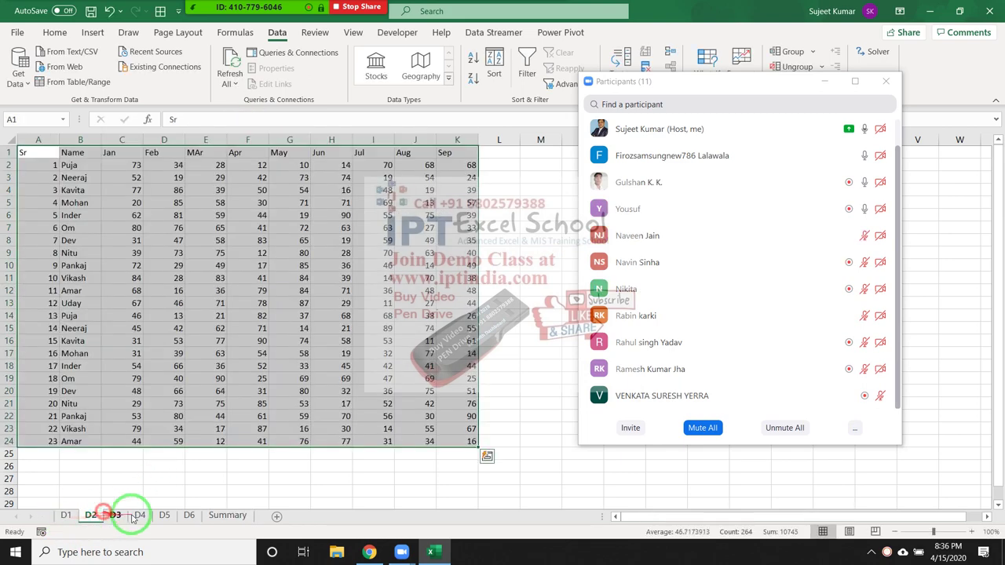
left_click(228, 515)
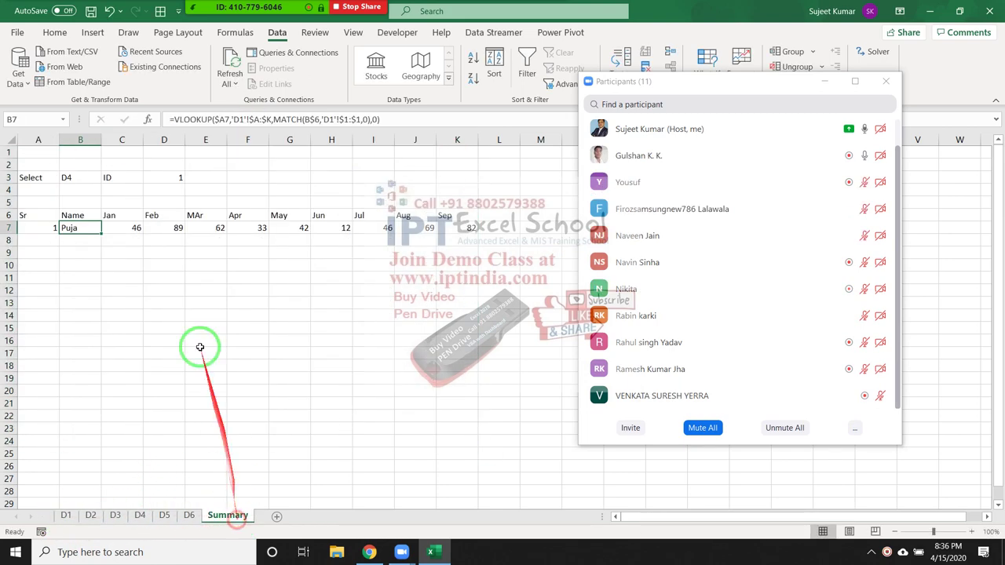
Replace 'D1'!$A:$K in B7 with B3&"!$A:$K", which returns #VALUE!
left_click(232, 119)
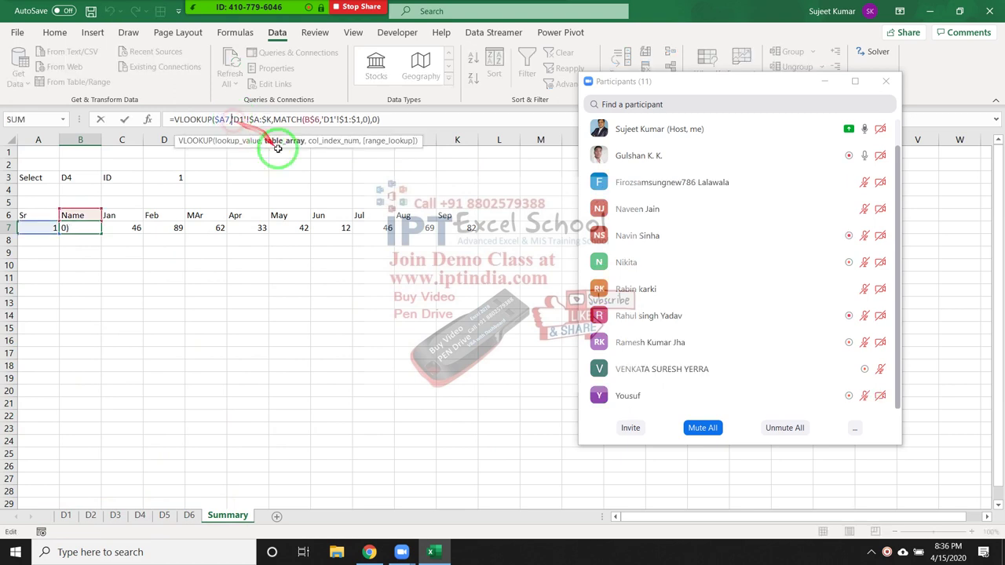
key("BackSpace")
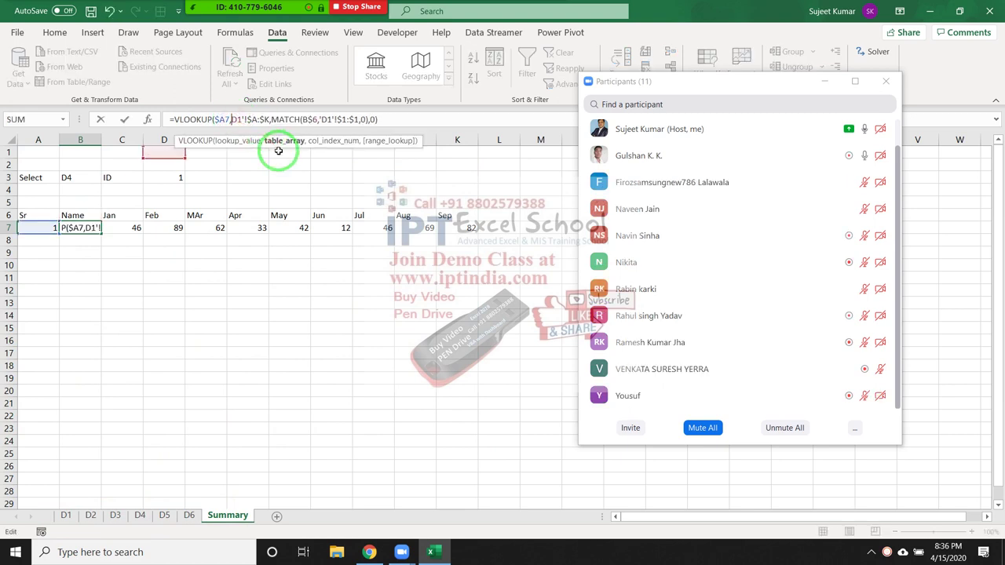
key("BackSpace")
key("BackSpace")
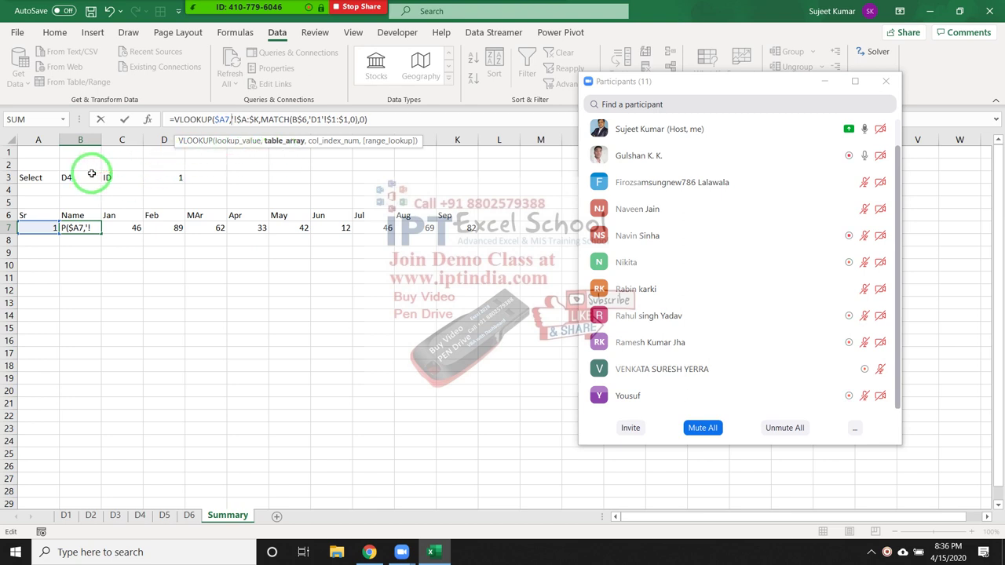
key("BackSpace")
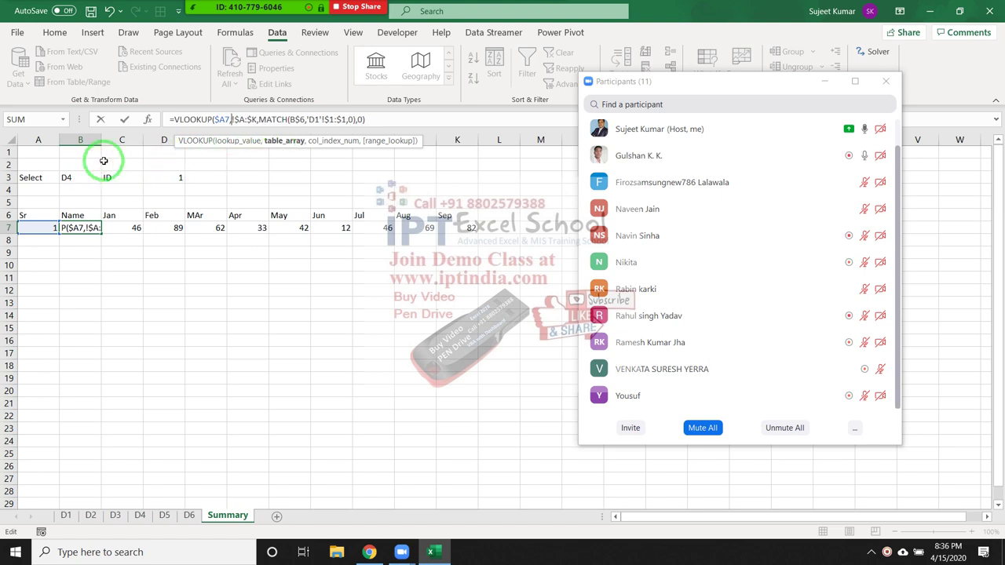
left_click(84, 178)
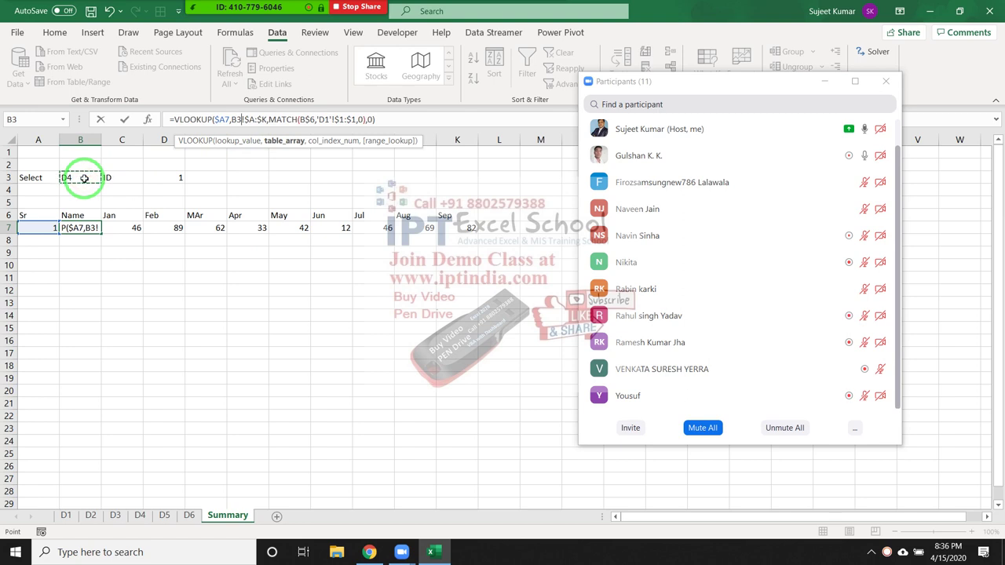
type("&")
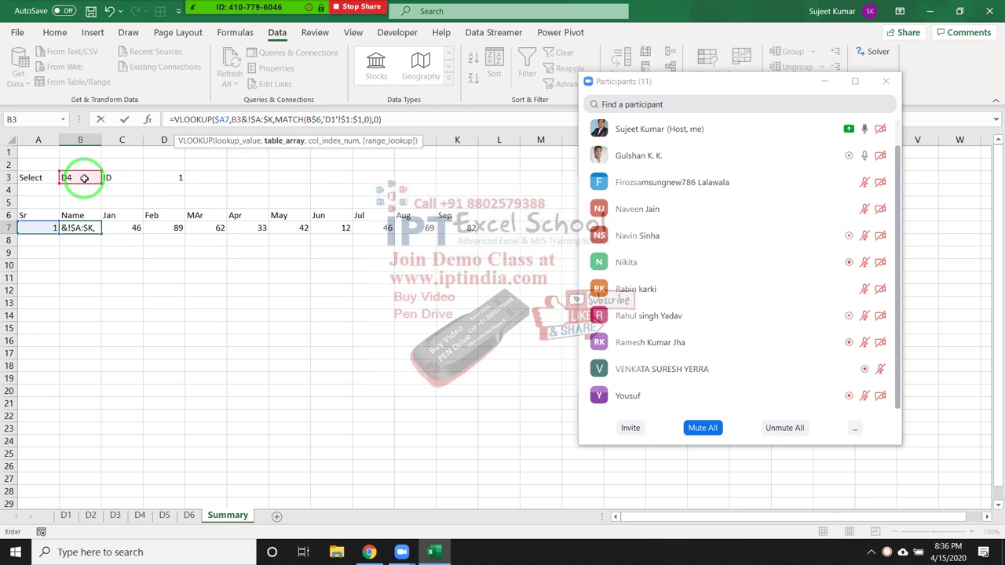
type("\"")
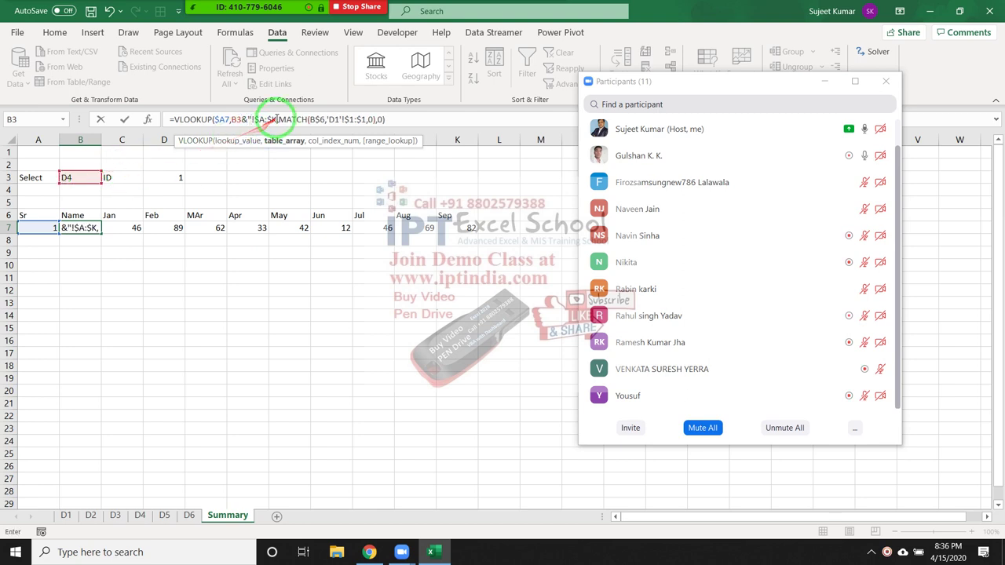
left_click(277, 120)
type("\"")
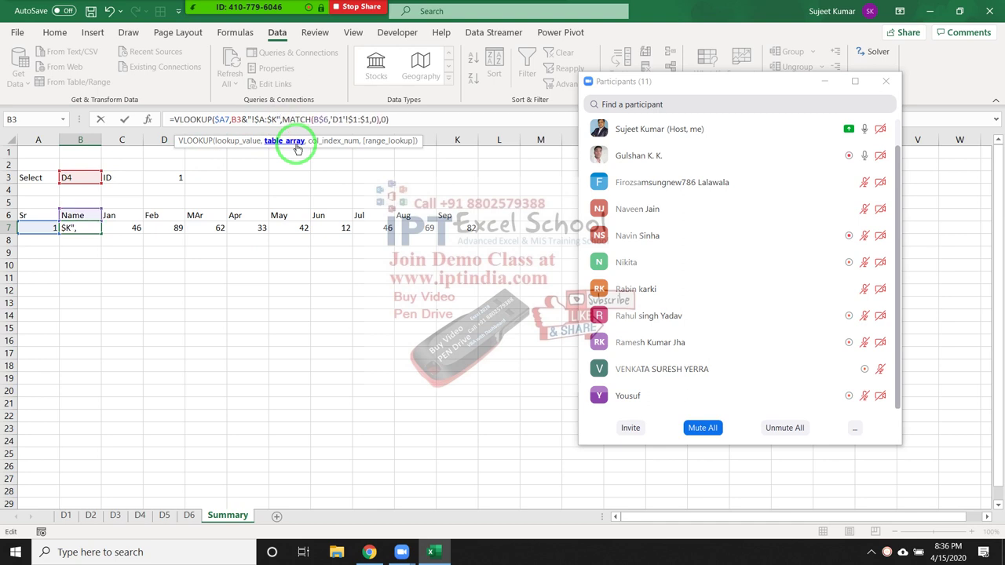
key("Return")
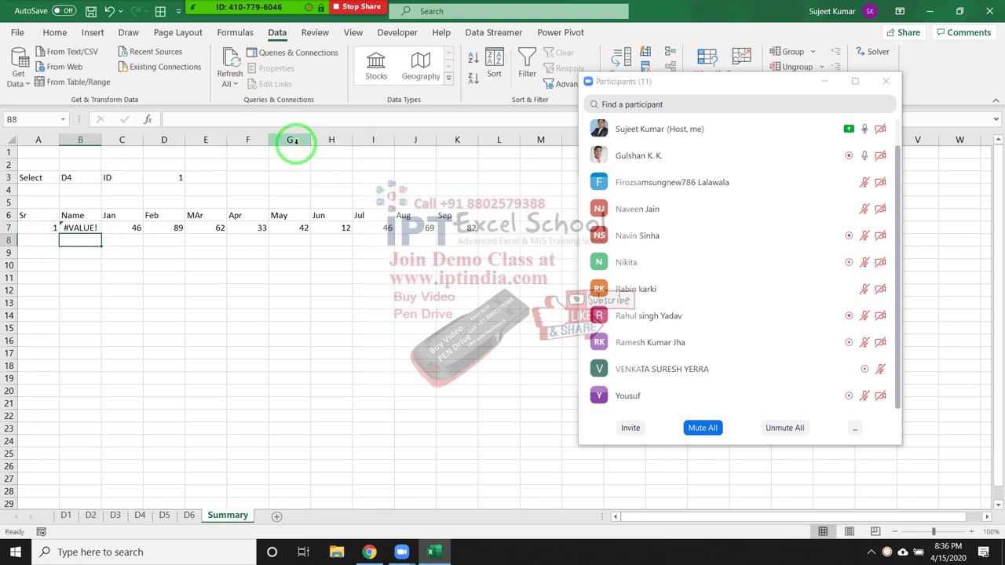
Inspect B7's formula in the cell, leaving it still showing #VALUE!
key("Up")
key("F2")
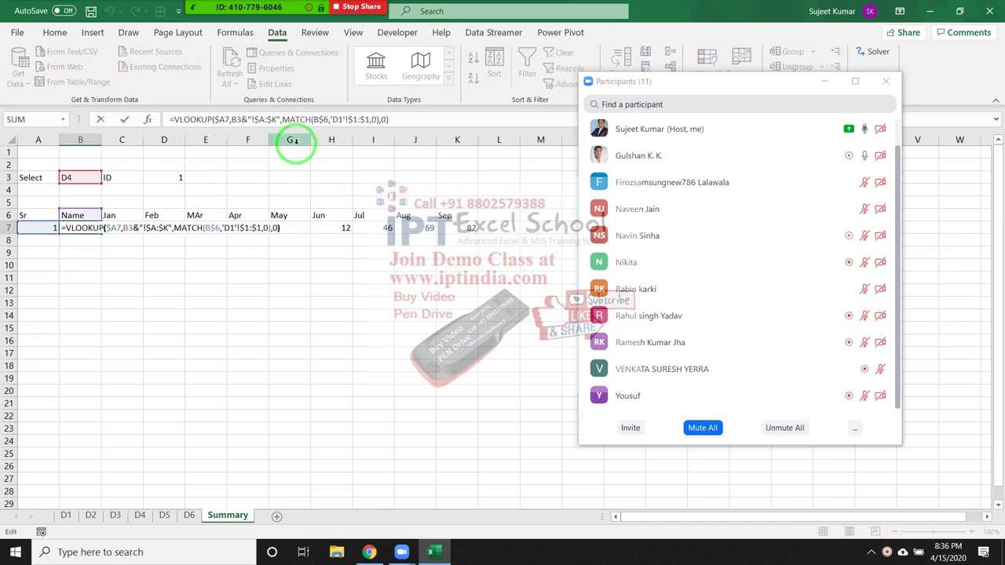
key("Left")
key("Left")
key("Left")
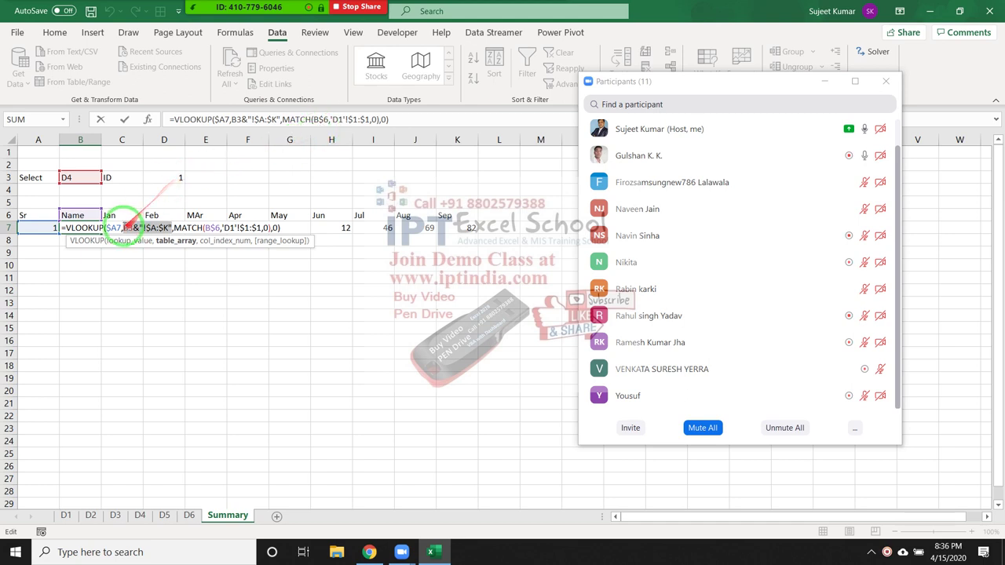
left_click(124, 227)
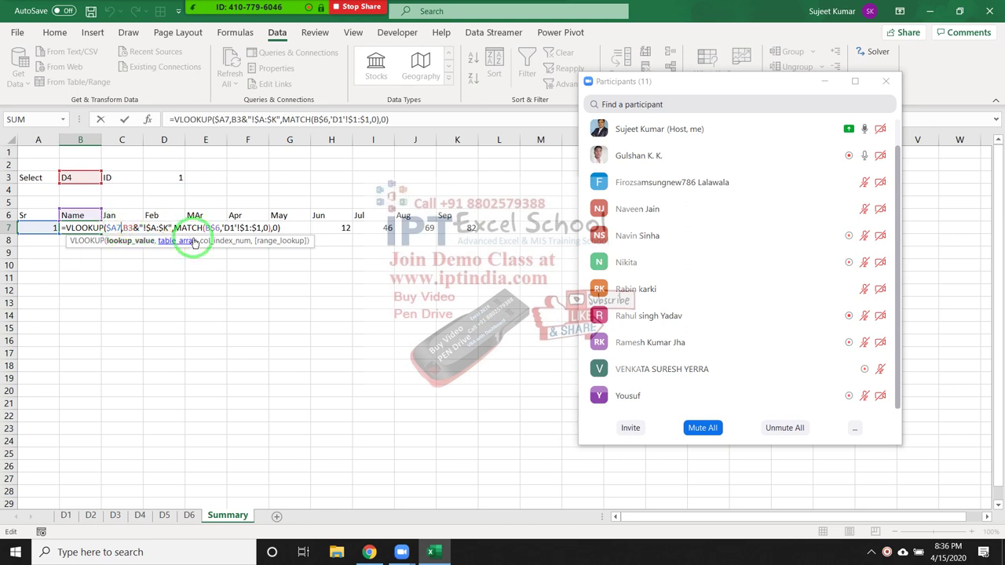
type("ind")
key("ctrl+Return")
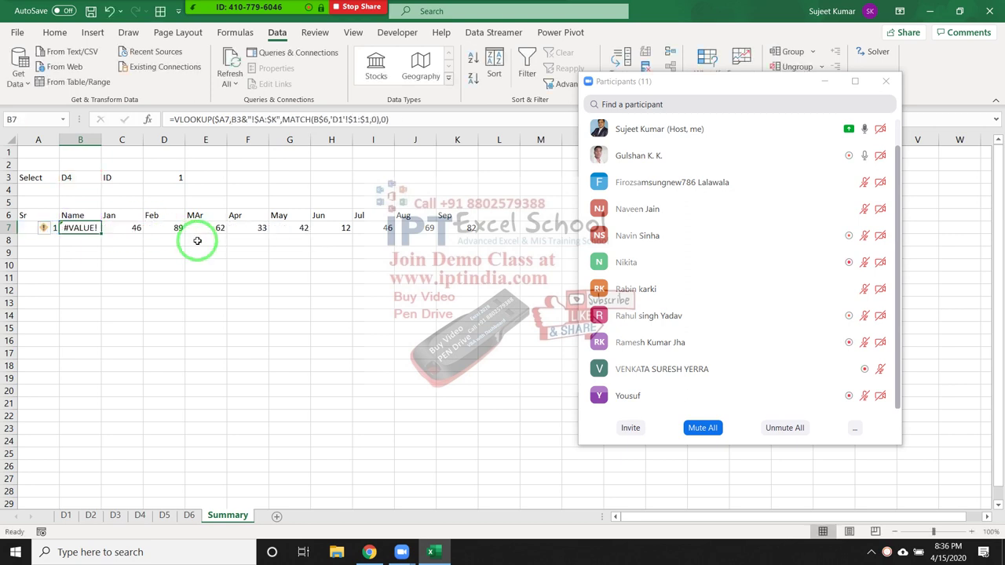
Wrap B3&"!$A:$K" in INDIRECT() so B7 returns Puja
left_click(225, 119)
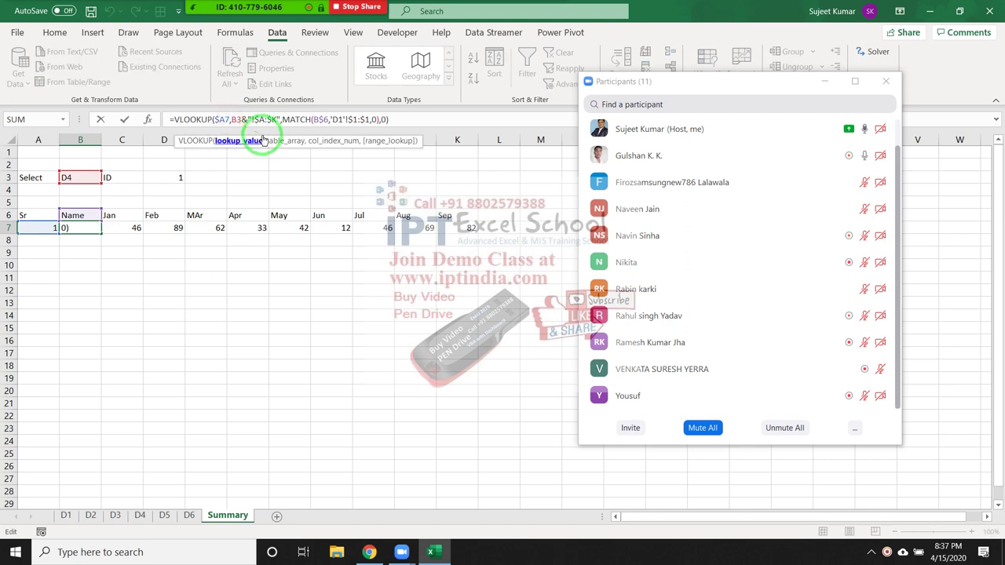
key("Right")
type("IN")
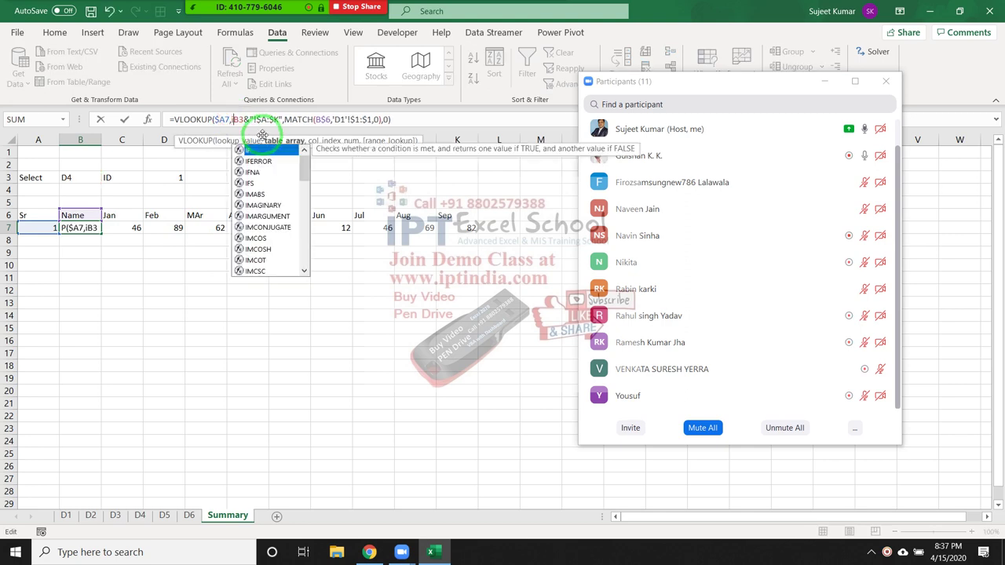
type("DI")
key("Tab")
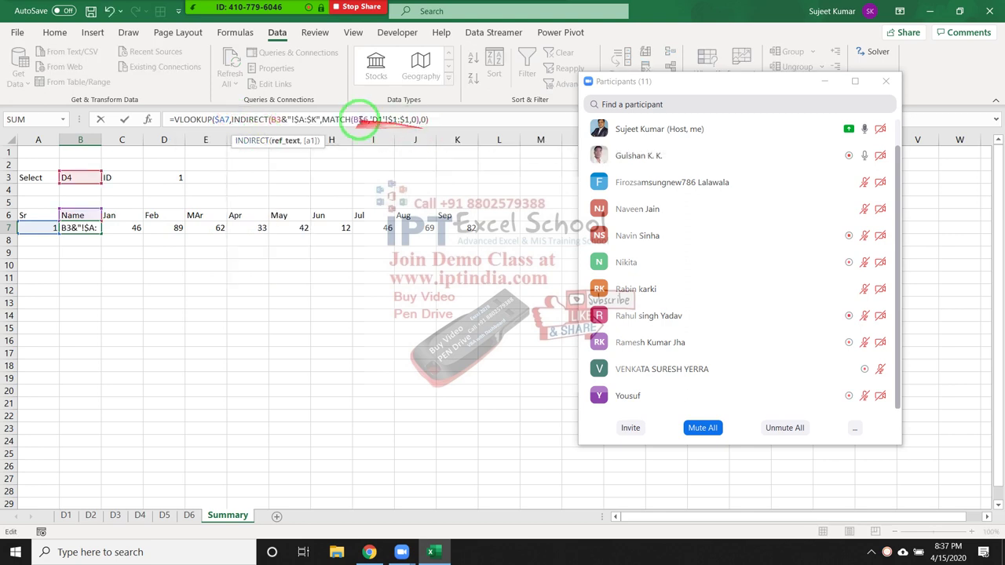
left_click(321, 120)
type("),0)")
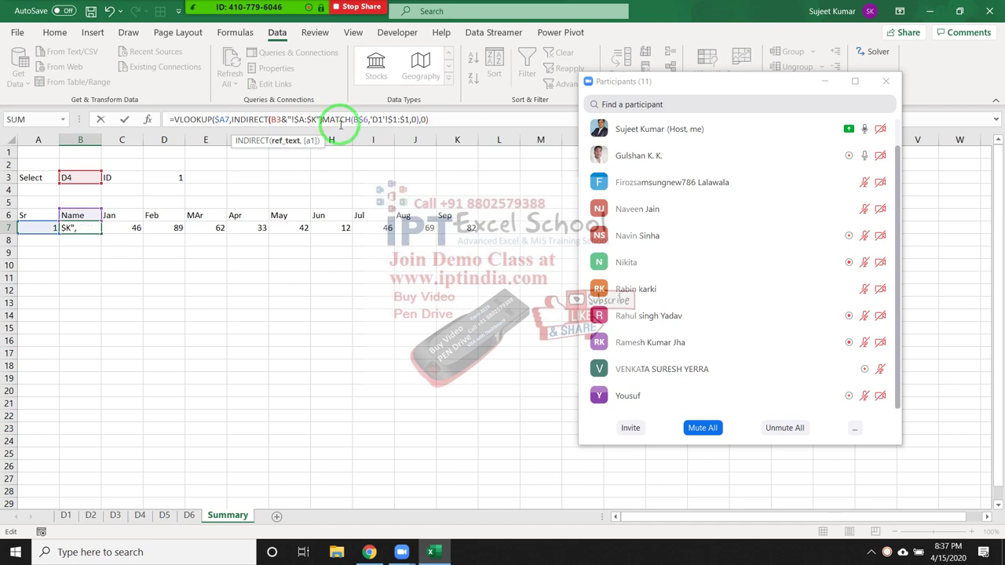
key("Return")
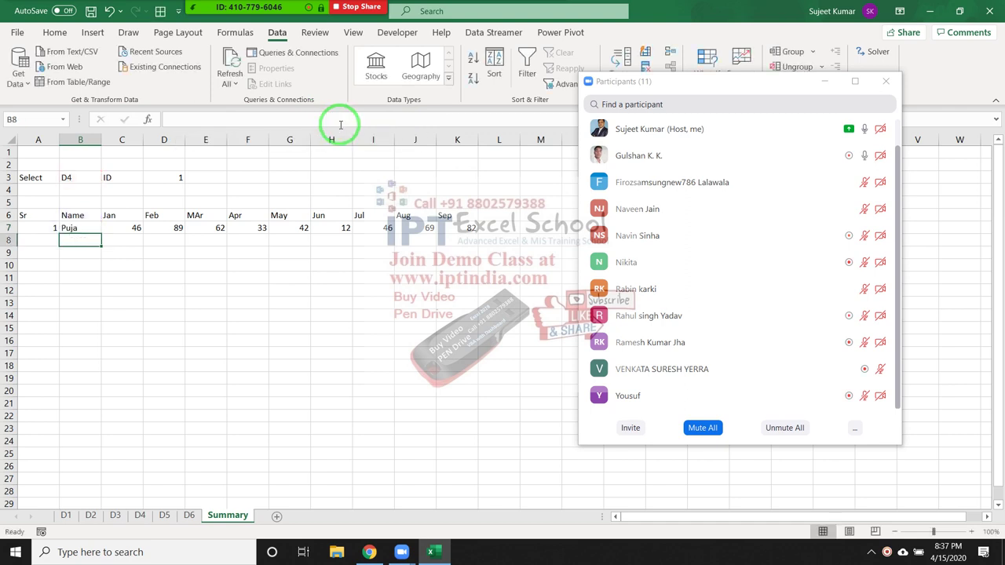
Make the INDIRECT reference $B$3 and fill B7's formula right through K7
key("Up")
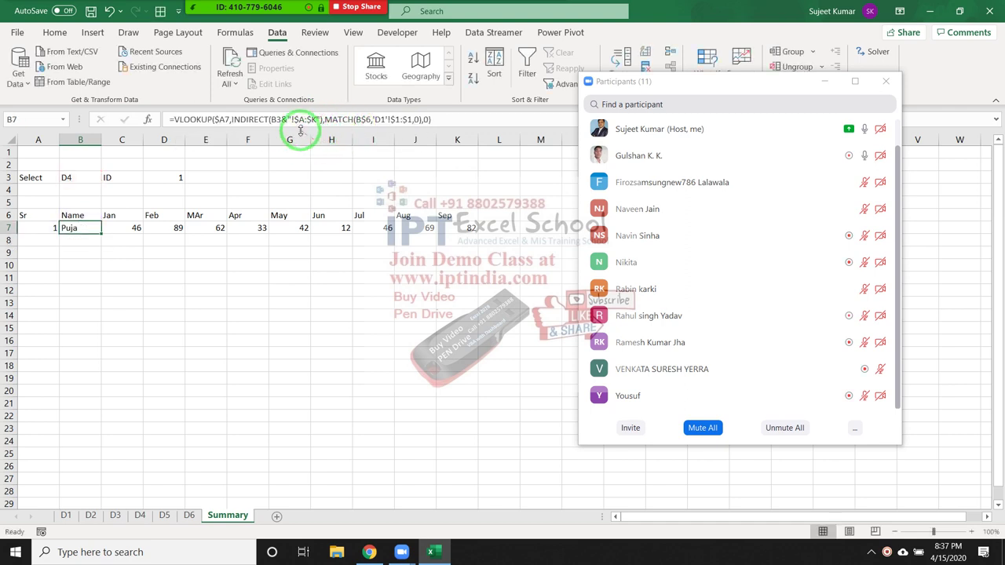
left_click(276, 119)
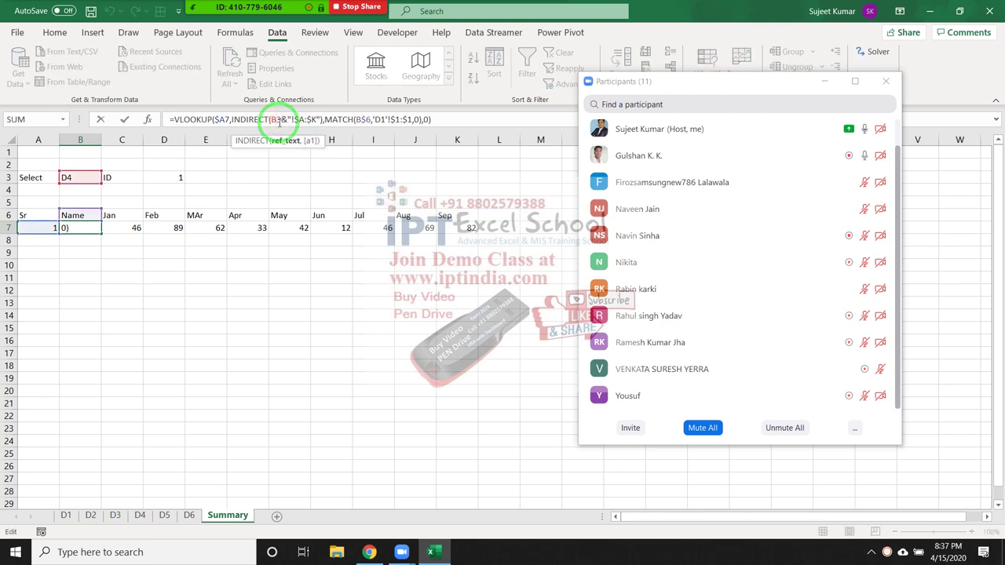
key("F4")
key("Return")
key("Up")
key("ctrl+shift+Right")
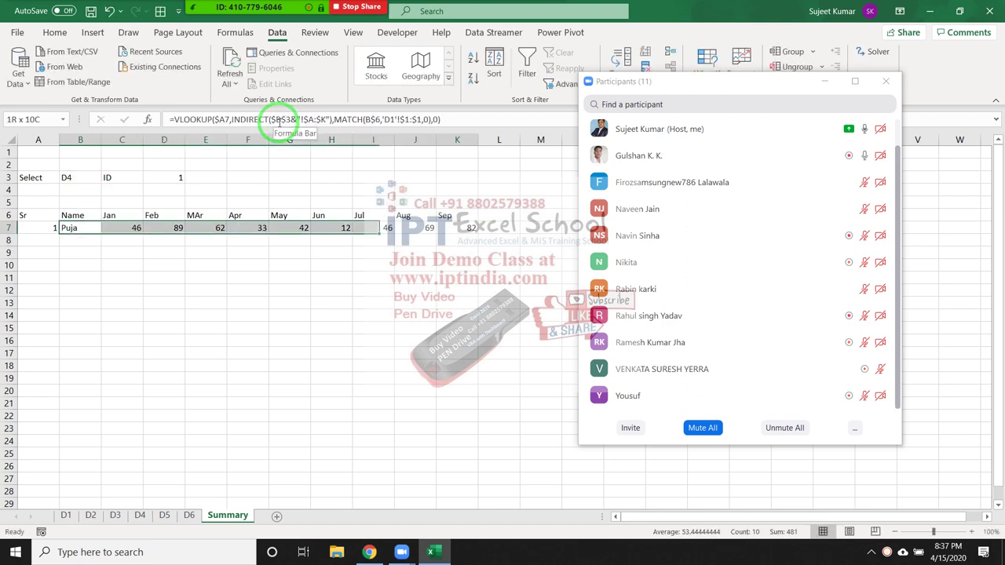
key("ctrl+r")
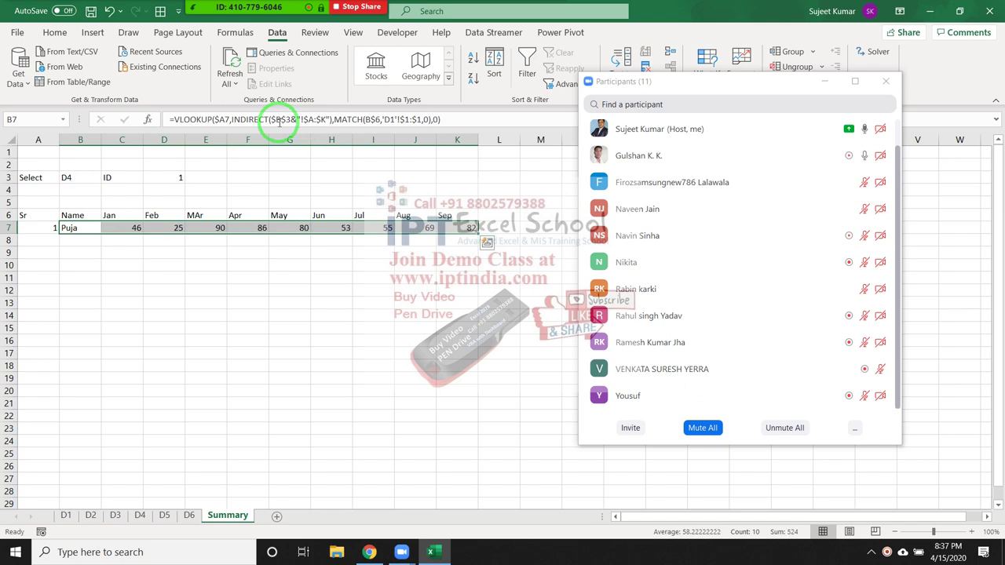
Cycle B3's sheet dropdown through D1, D2, D3 and D4
left_click(95, 180)
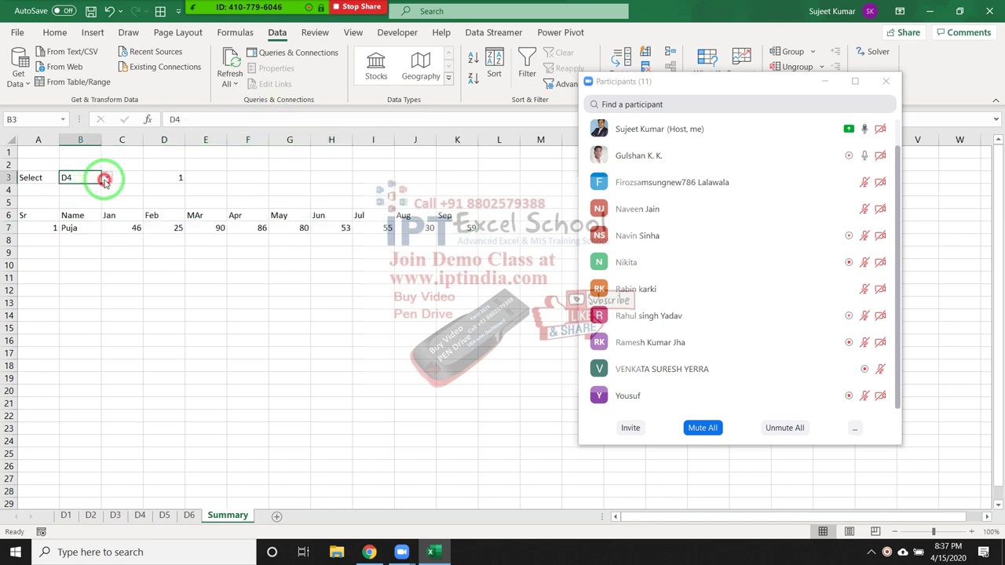
left_click(106, 178)
left_click(97, 189)
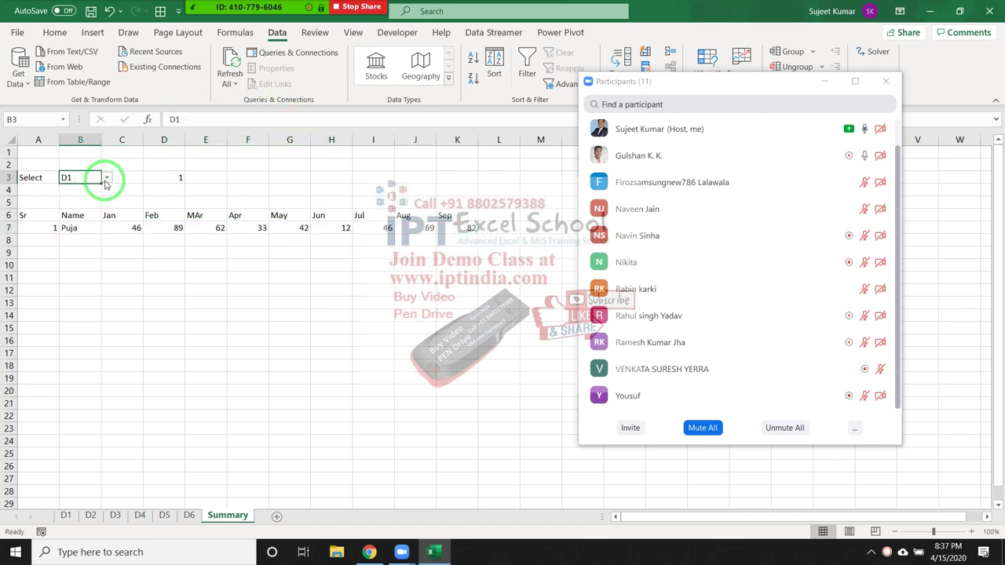
left_click(107, 177)
left_click(87, 199)
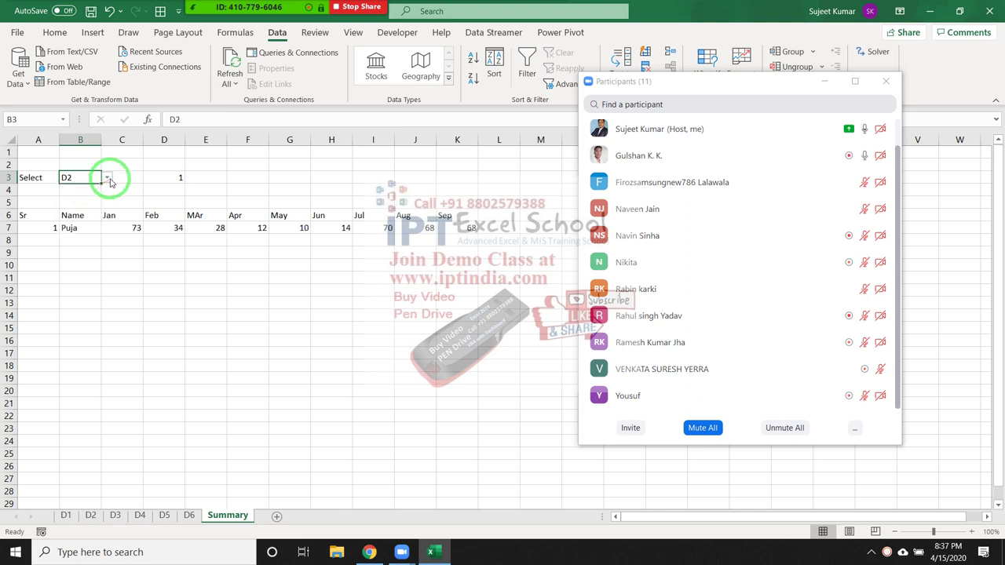
left_click(107, 178)
left_click(91, 201)
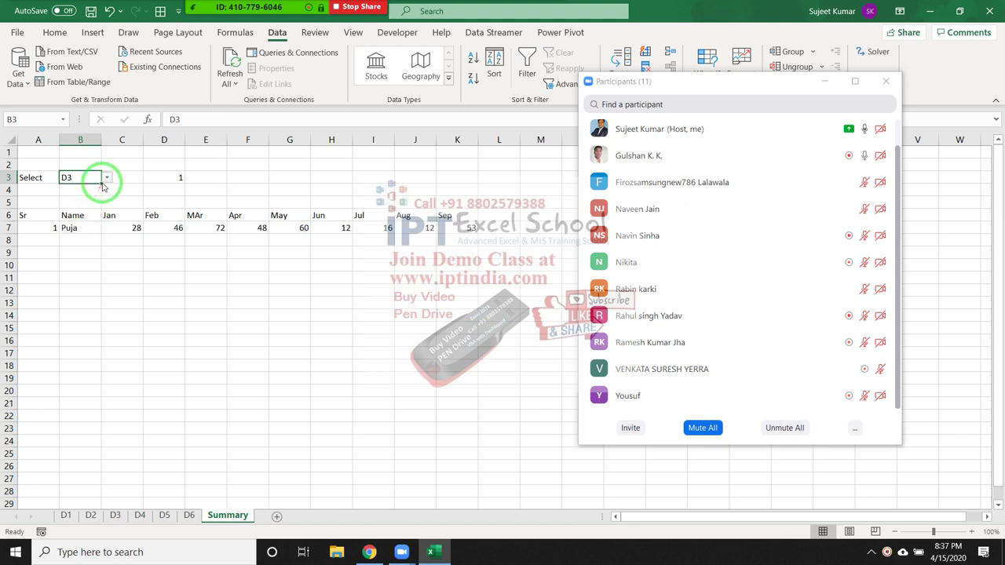
left_click(107, 178)
left_click(85, 207)
left_click(107, 177)
left_click(85, 206)
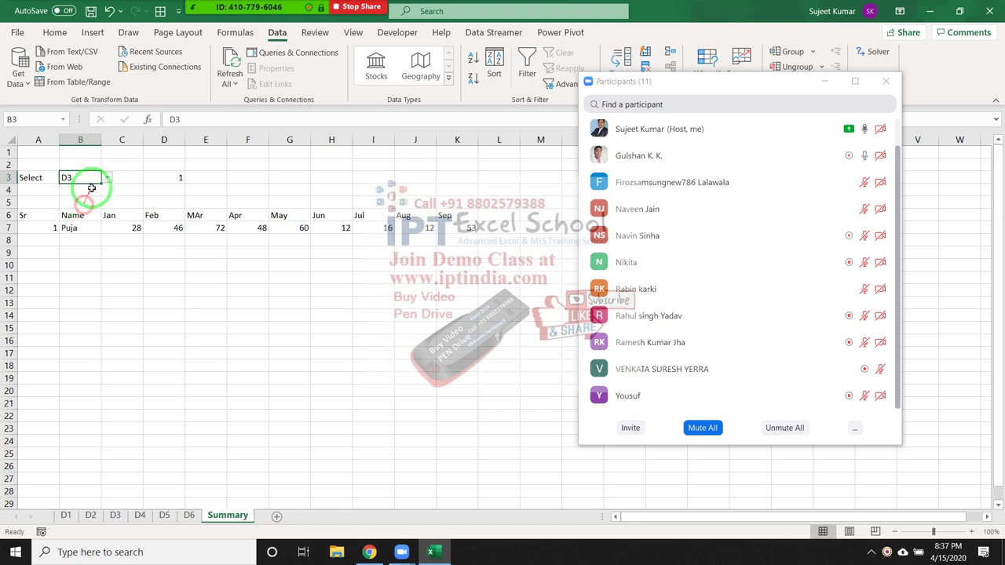
left_click(106, 177)
left_click(83, 216)
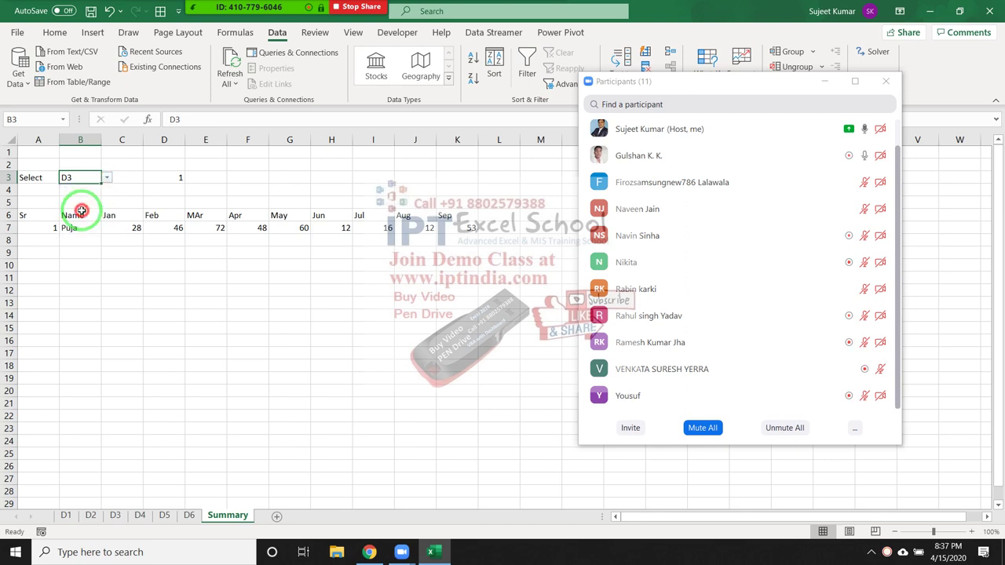
left_click(106, 178)
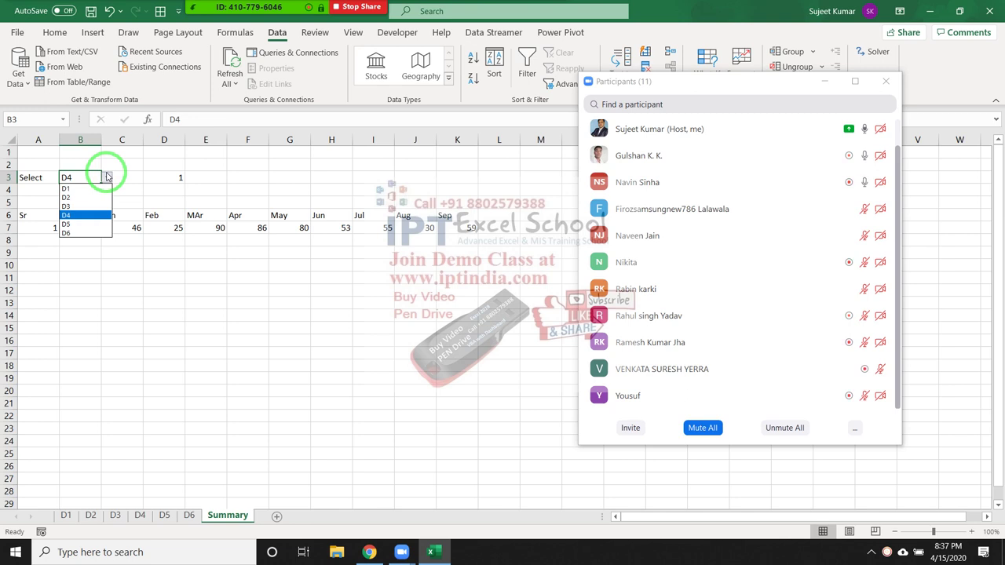
left_click(107, 178)
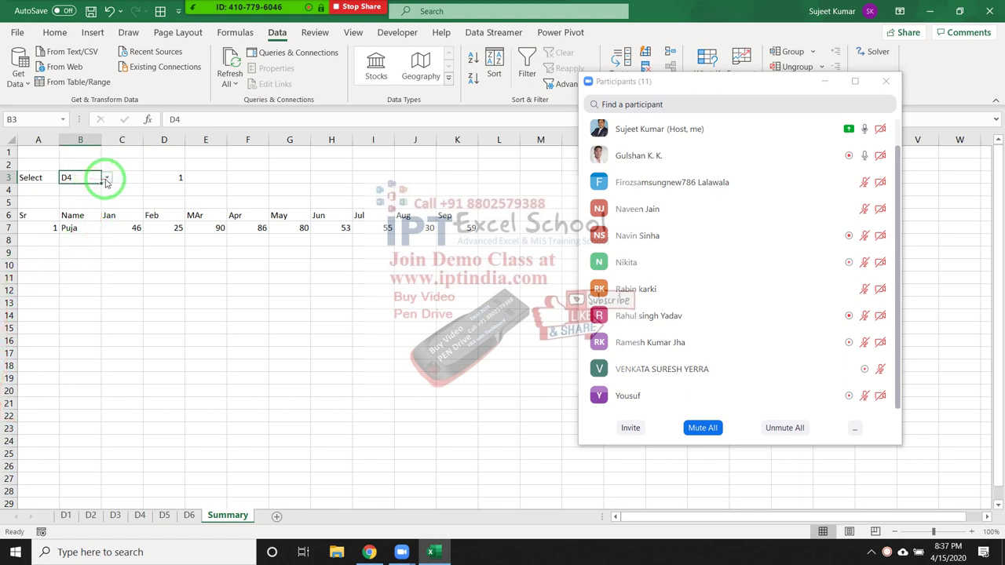
Set B3 to D5 and open B7's lookup formula for editing
left_click(106, 179)
left_click(75, 225)
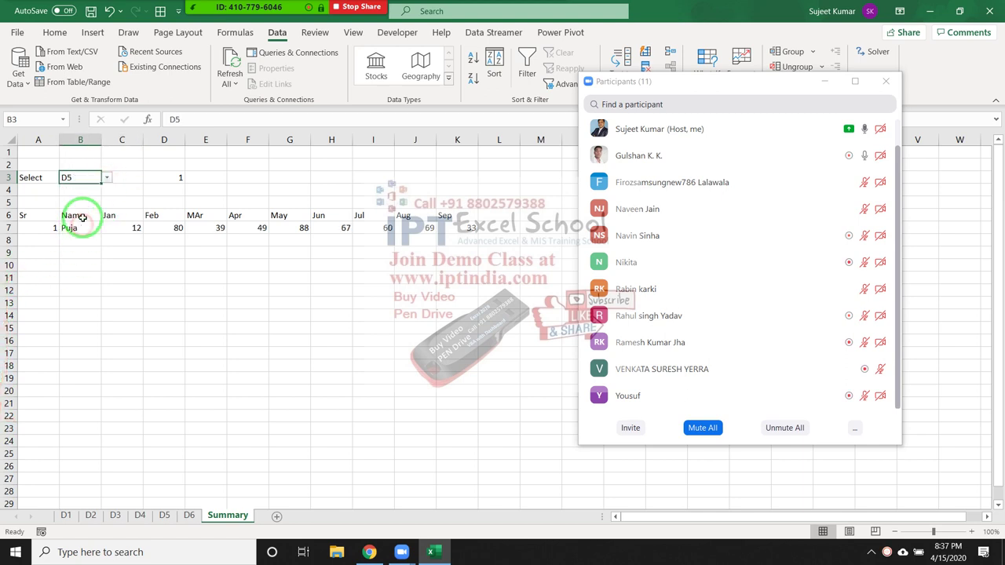
left_click(106, 178)
left_click(79, 224)
double_click(82, 228)
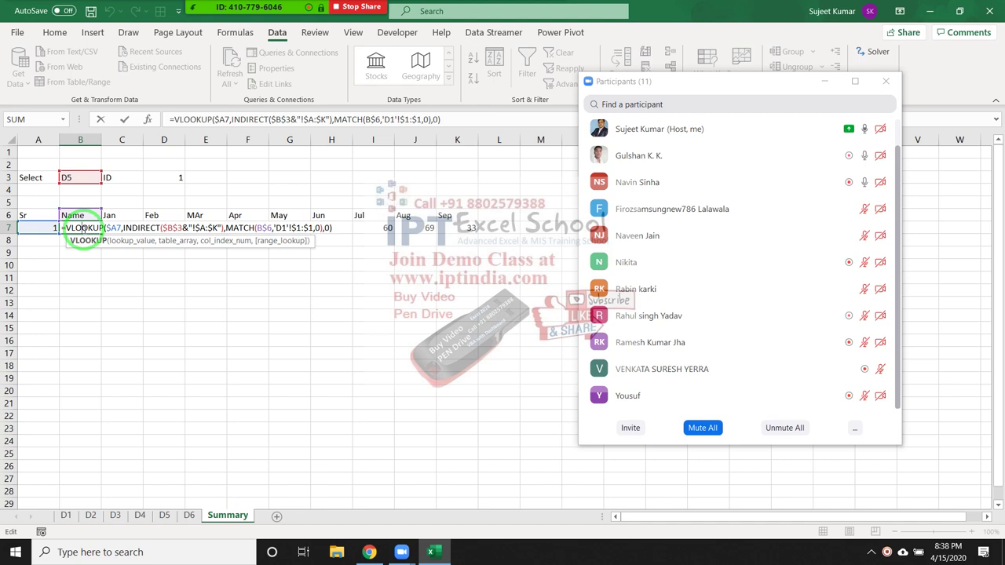
key("Return")
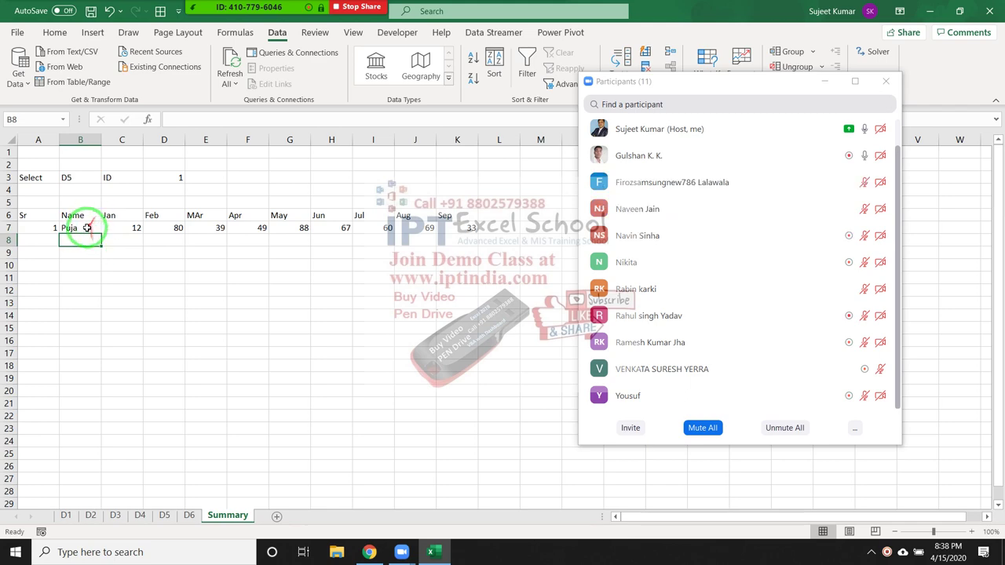
left_click_drag(86, 226, 464, 229)
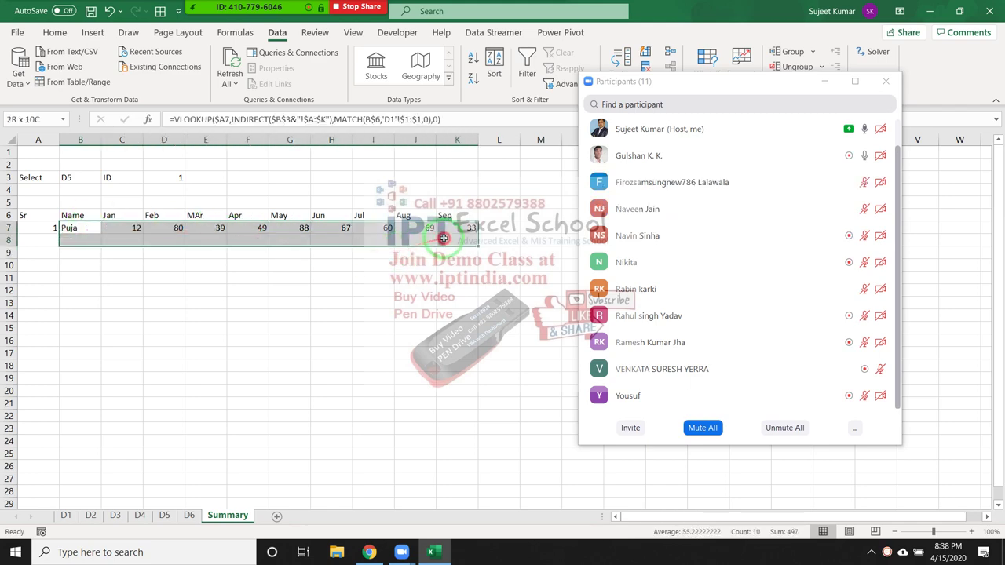
left_click(68, 516)
left_click_drag(39, 165, 59, 340)
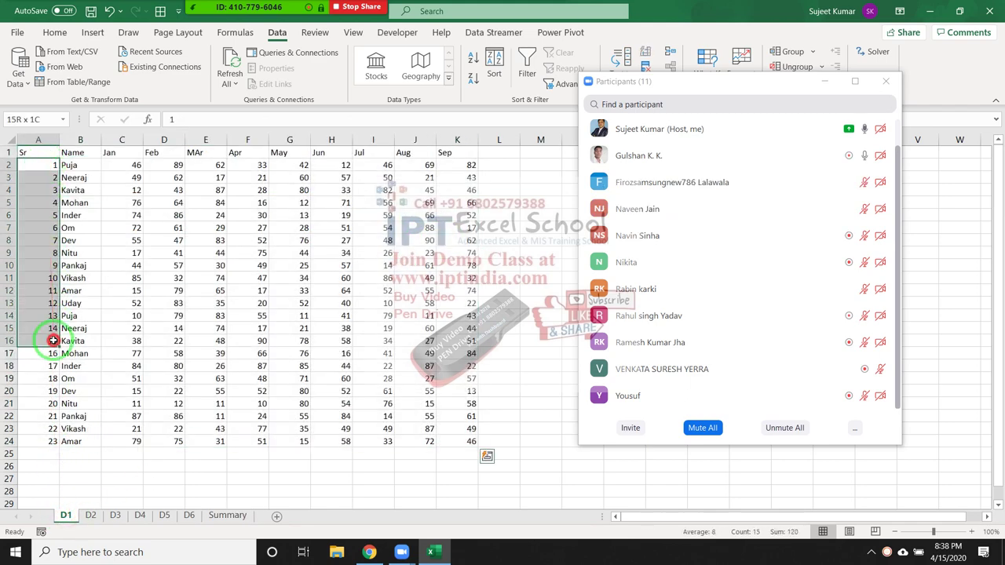
left_click_drag(79, 228, 82, 354)
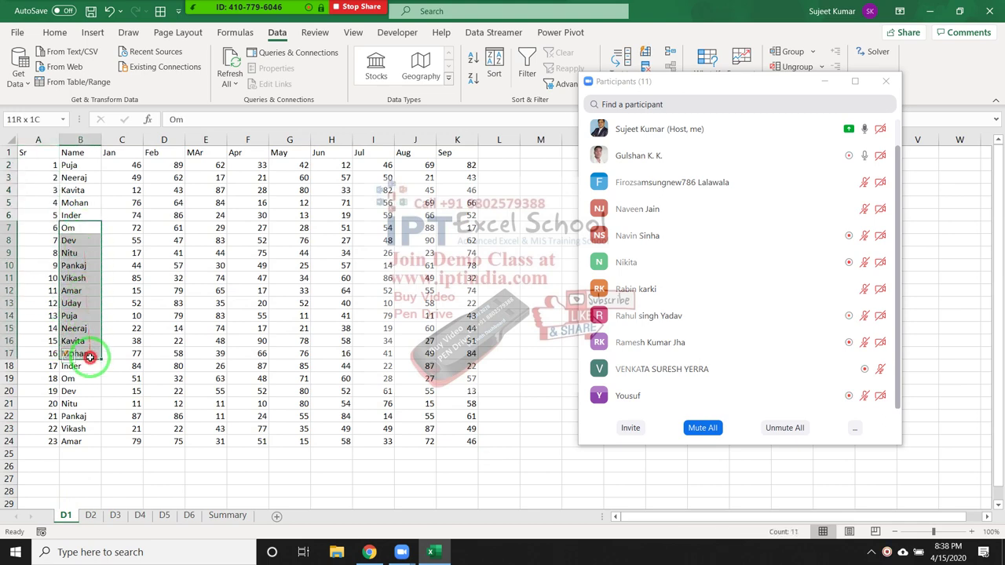
left_click(90, 515)
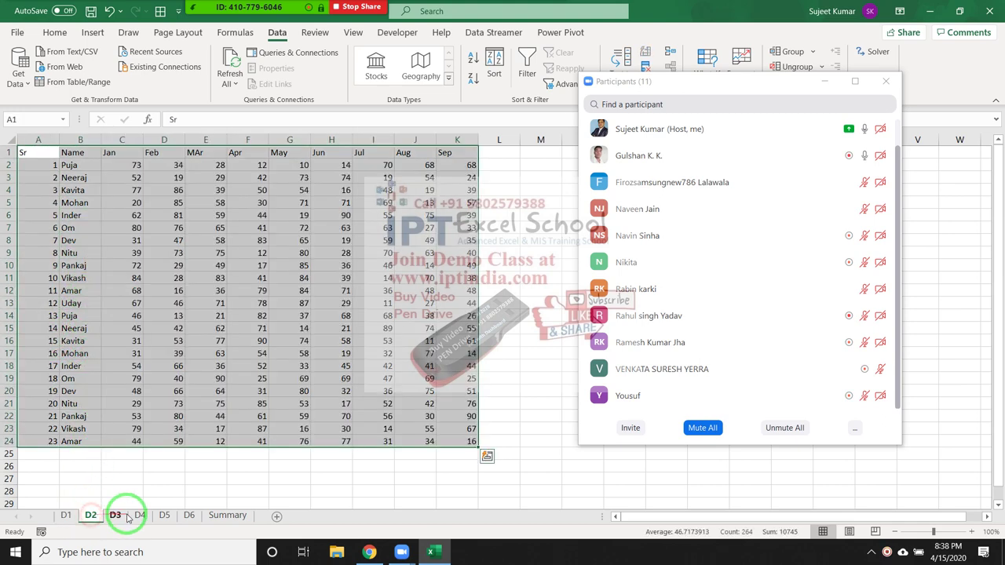
left_click(164, 516)
left_click(228, 515)
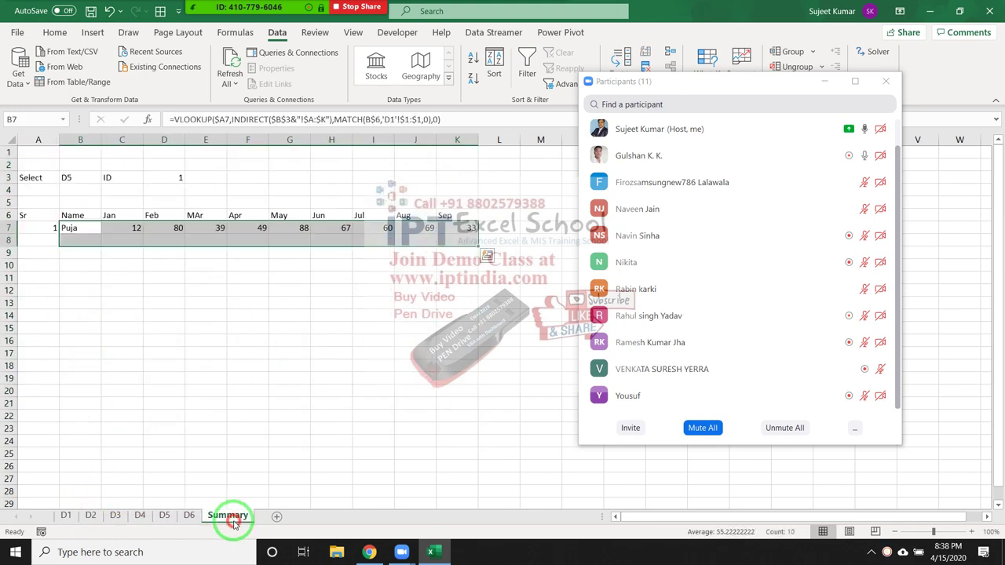
left_click(63, 264)
left_click_drag(49, 227, 455, 433)
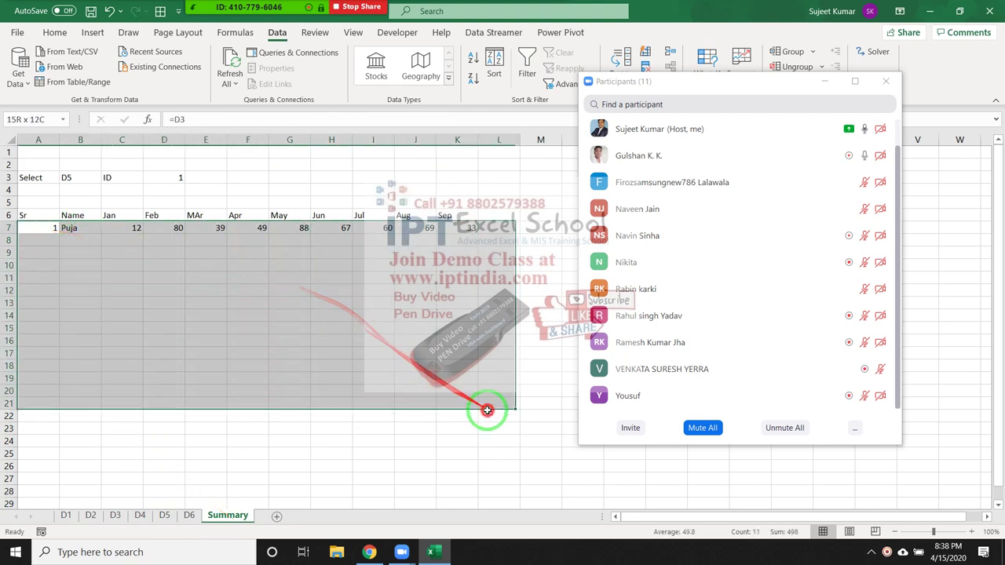
Add Sheet8, move it before Summary, and copy D1's header row A1:K1
left_click(276, 517)
left_click_drag(277, 525, 228, 520)
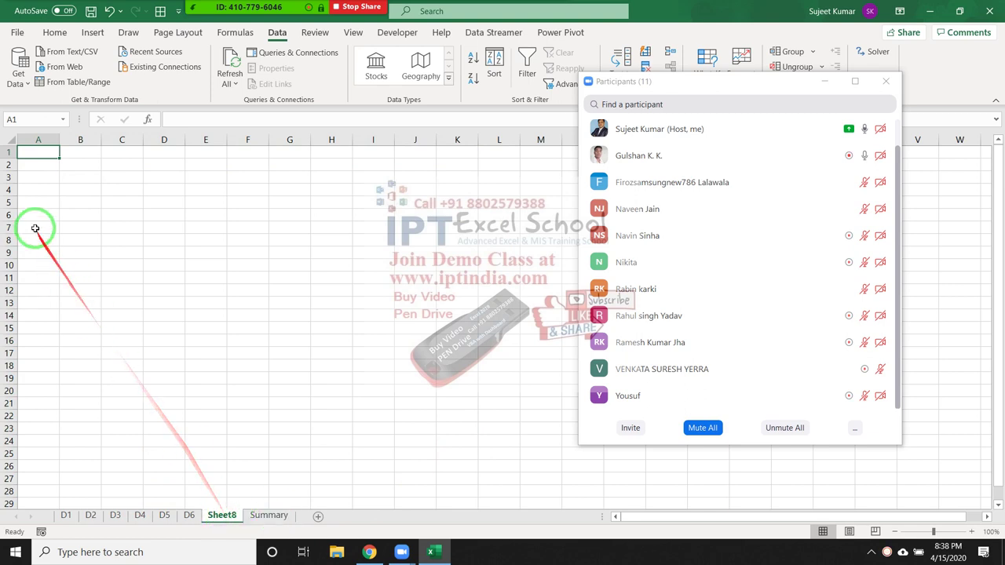
left_click(67, 516)
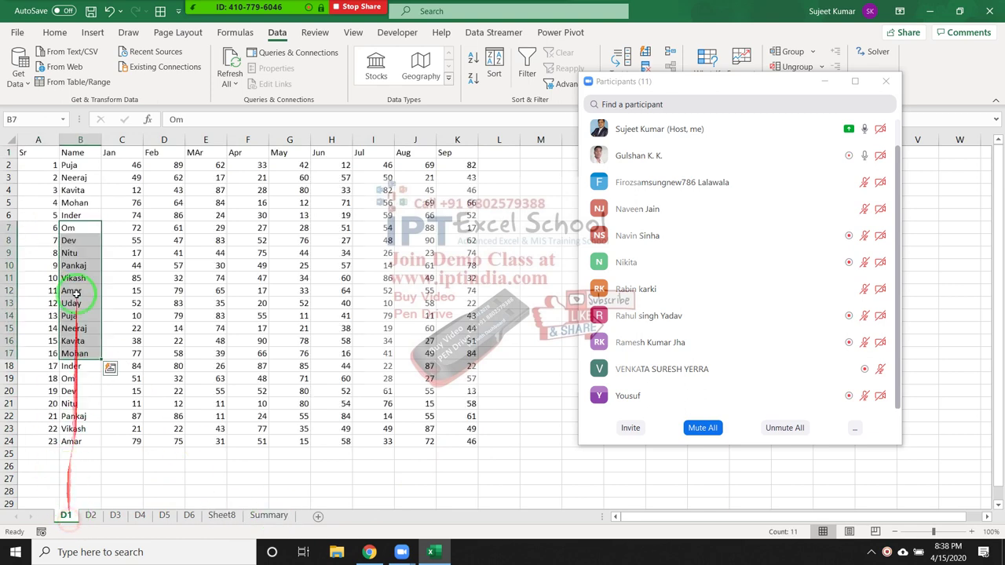
left_click(38, 152)
key("ctrl+shift+Right")
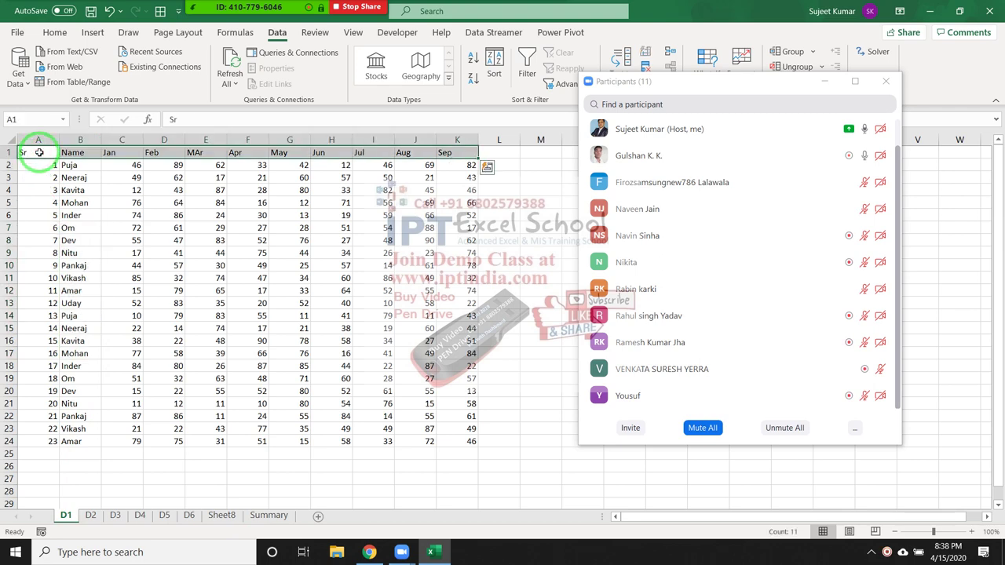
key("ctrl+c")
Paste D1's Sr, Name, Jan–Sep headers into Sheet8 row 7 and begin an entry in A4
left_click(222, 516)
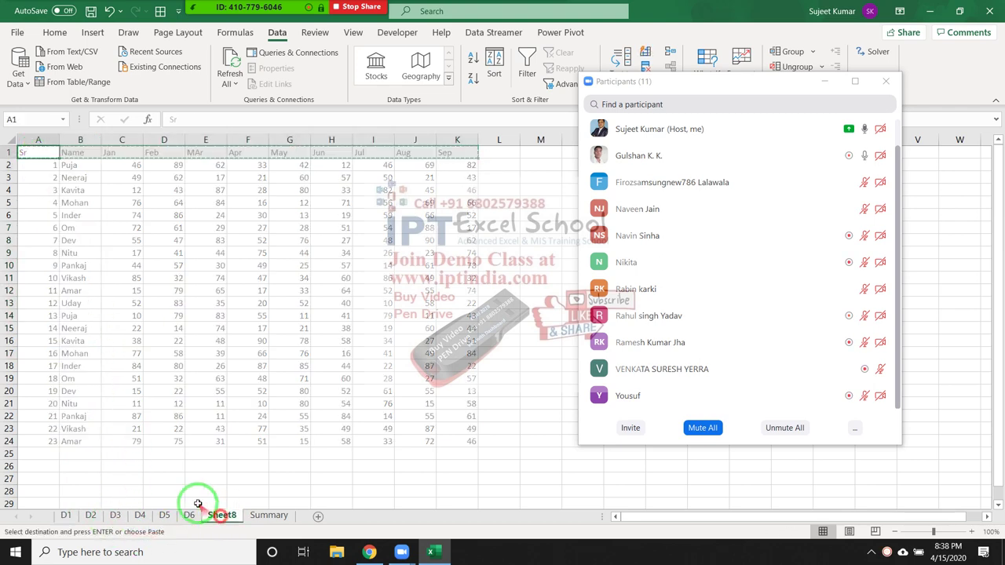
left_click(52, 233)
key("ctrl+v")
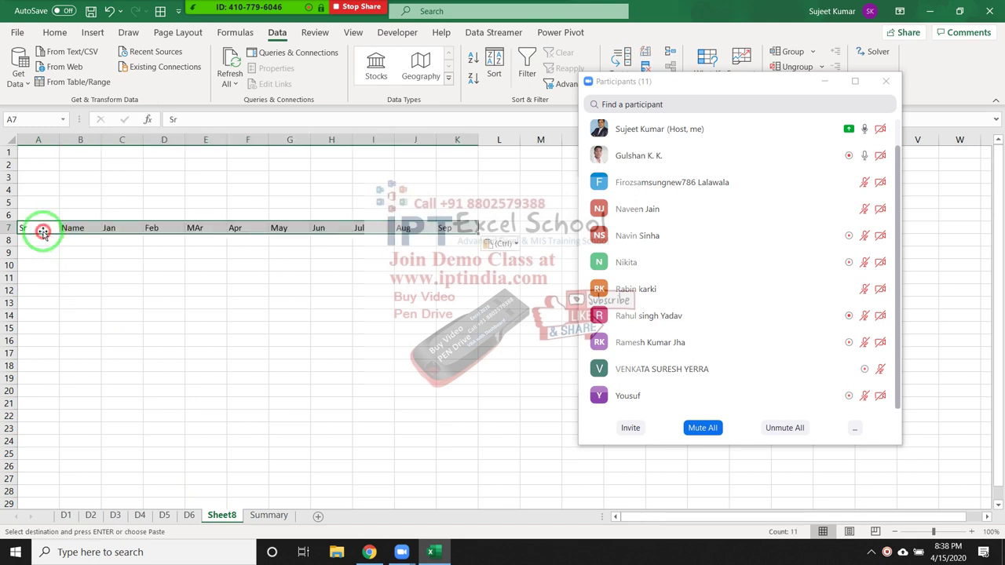
left_click(43, 241)
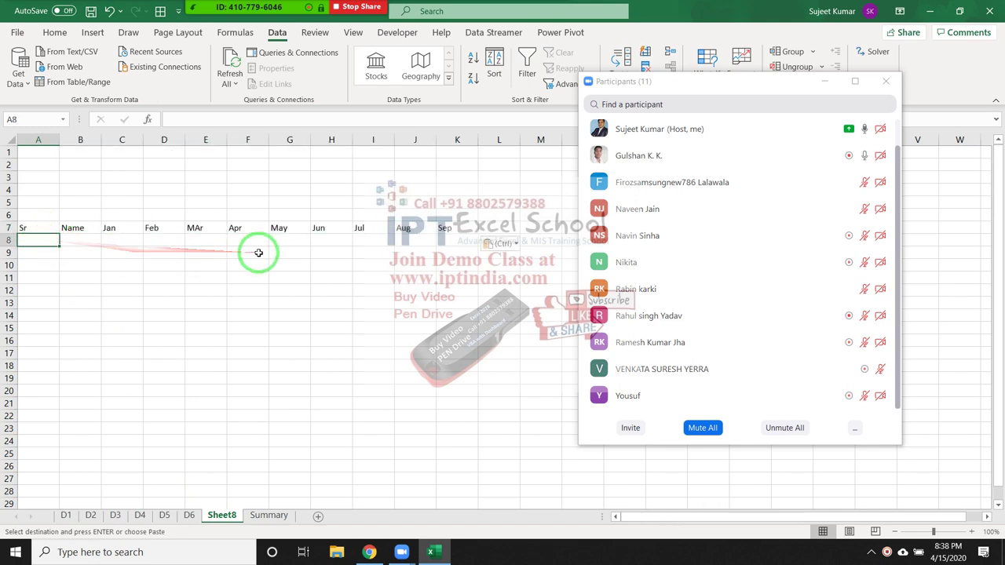
left_click(37, 191)
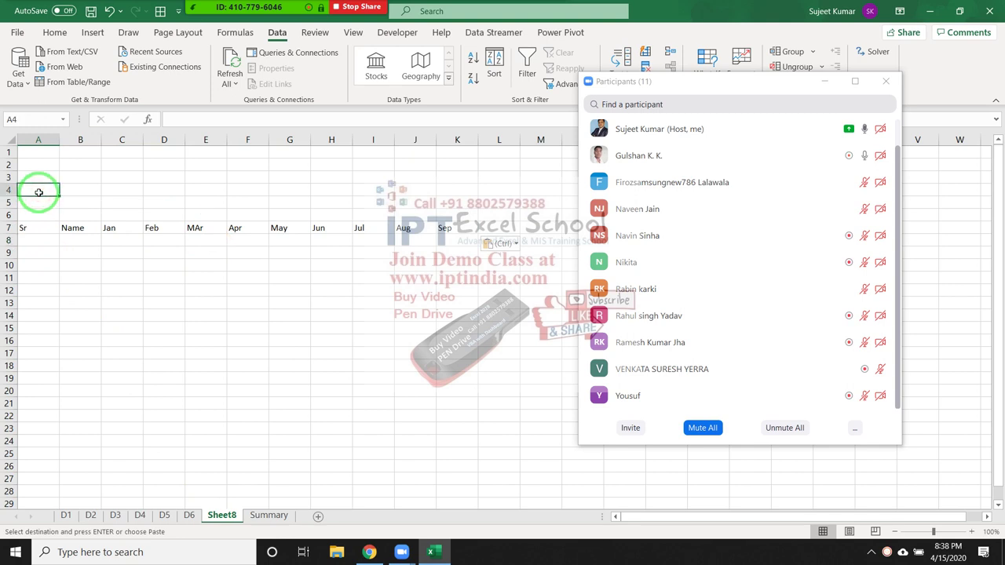
type("D")
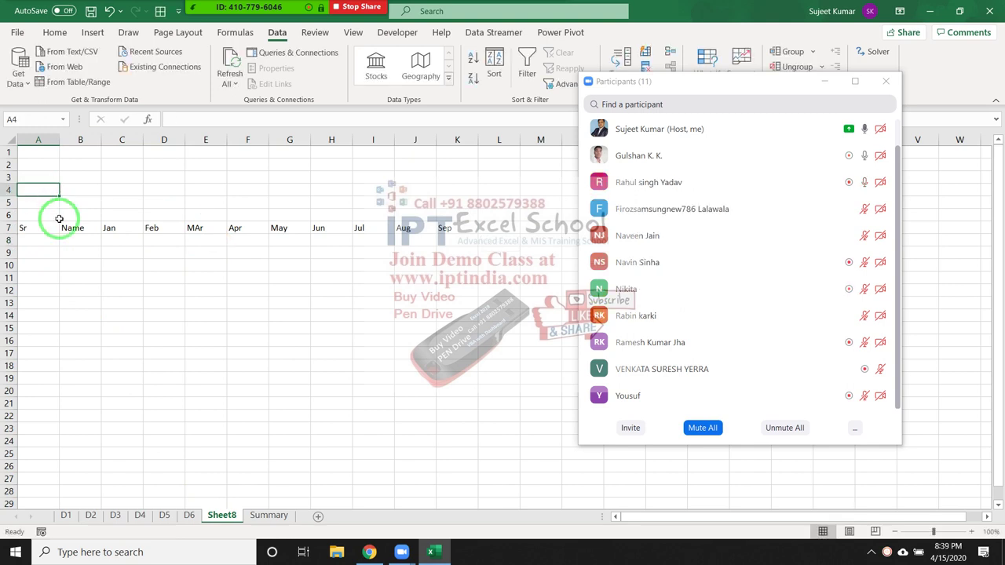
Copy Summary's Select, D5, ID, 1 cells into Sheet8 row 4
left_click(269, 516)
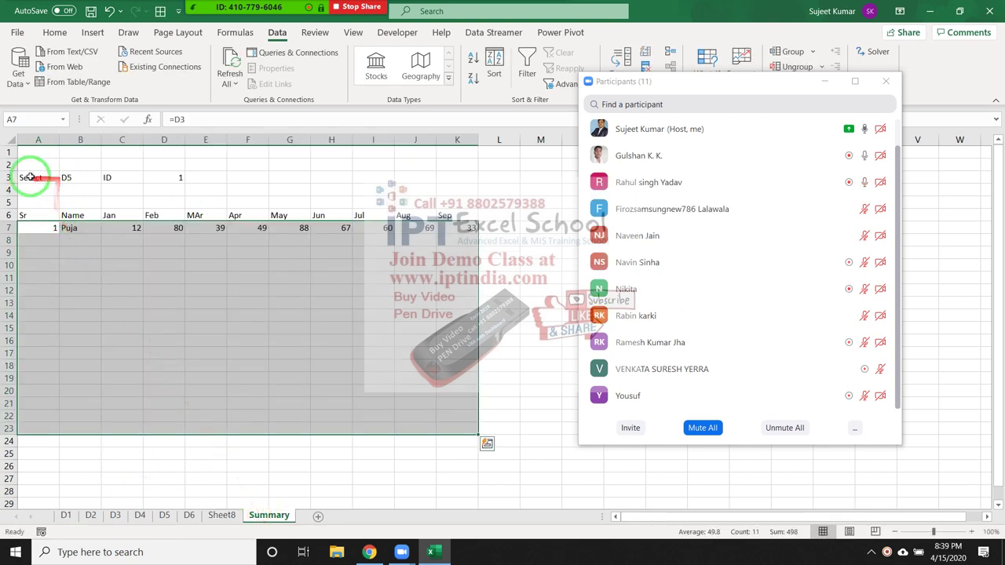
left_click_drag(31, 177, 205, 177)
key("ctrl+c")
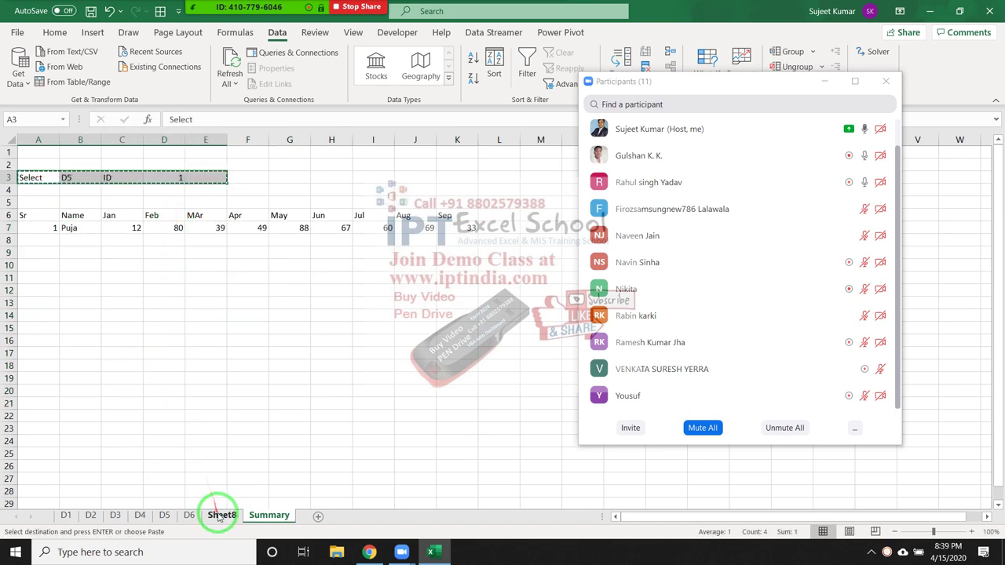
left_click(222, 516)
key("ctrl+v")
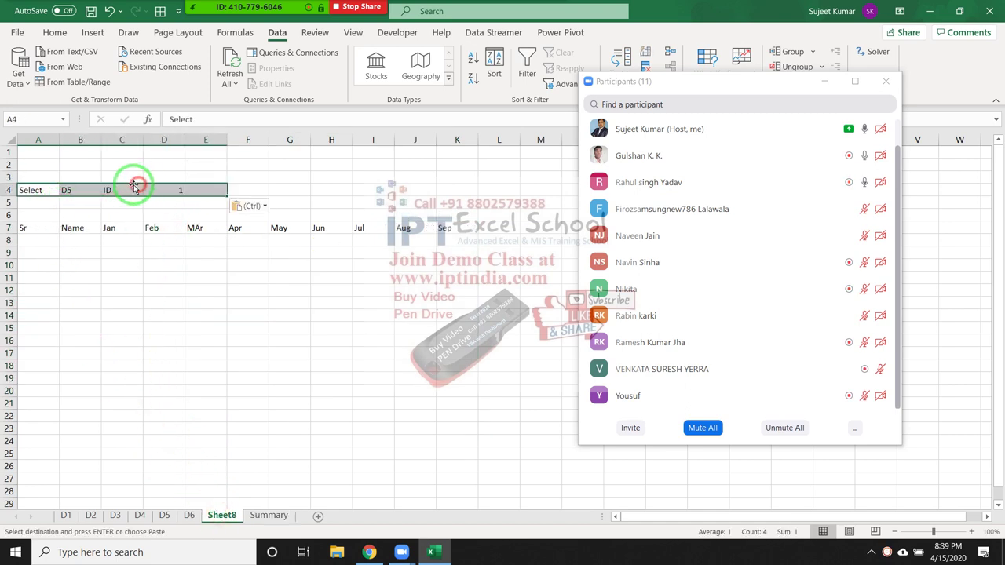
Replace the ID label in C4 with Name and the value in D4 with Puja
left_click(123, 190)
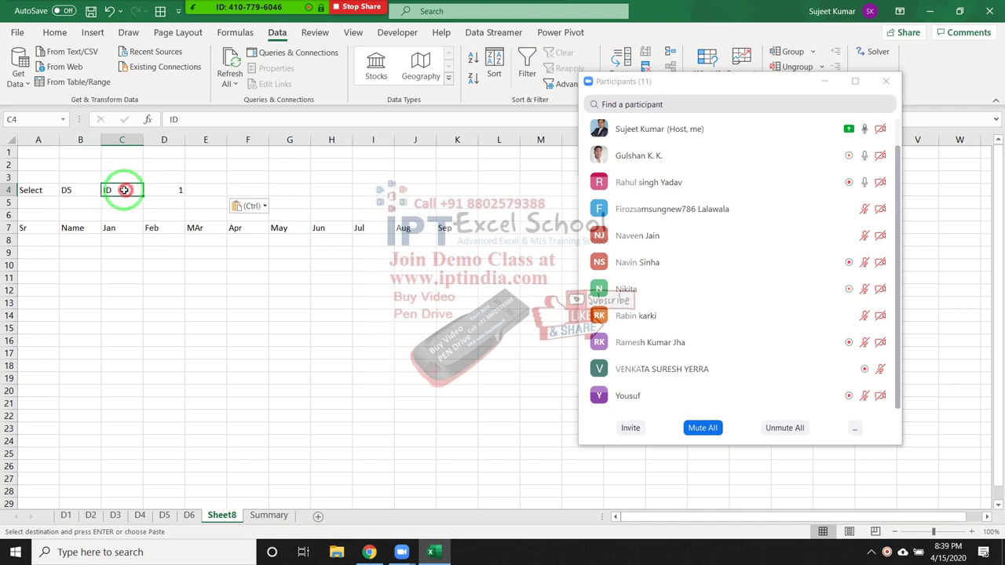
type("Name")
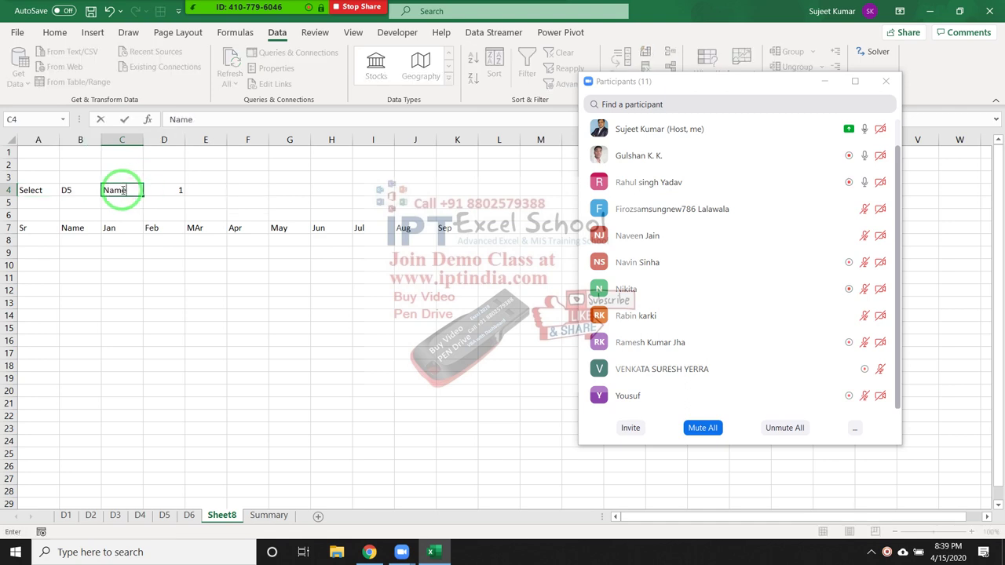
key("Tab")
type("Puja")
key("Return")
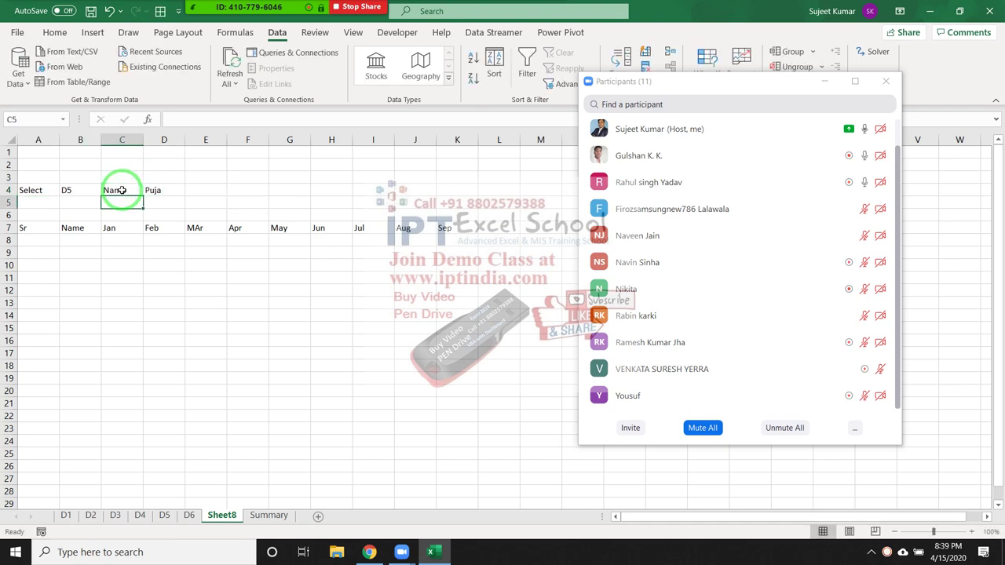
left_click(46, 240)
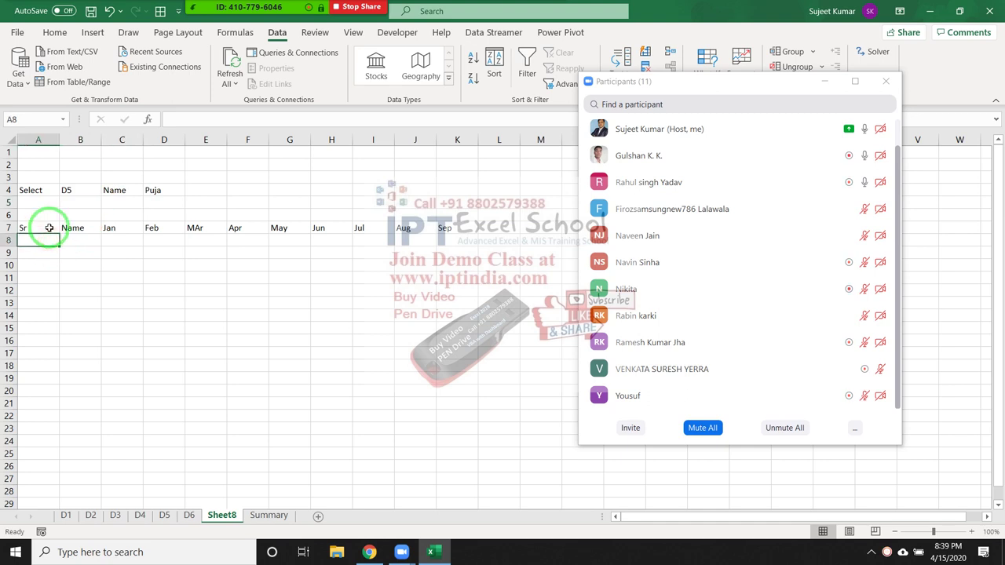
Start a FILTER in A8 over D1's table A1:K24, with the name column B1:B24 as the condition range
type("=i")
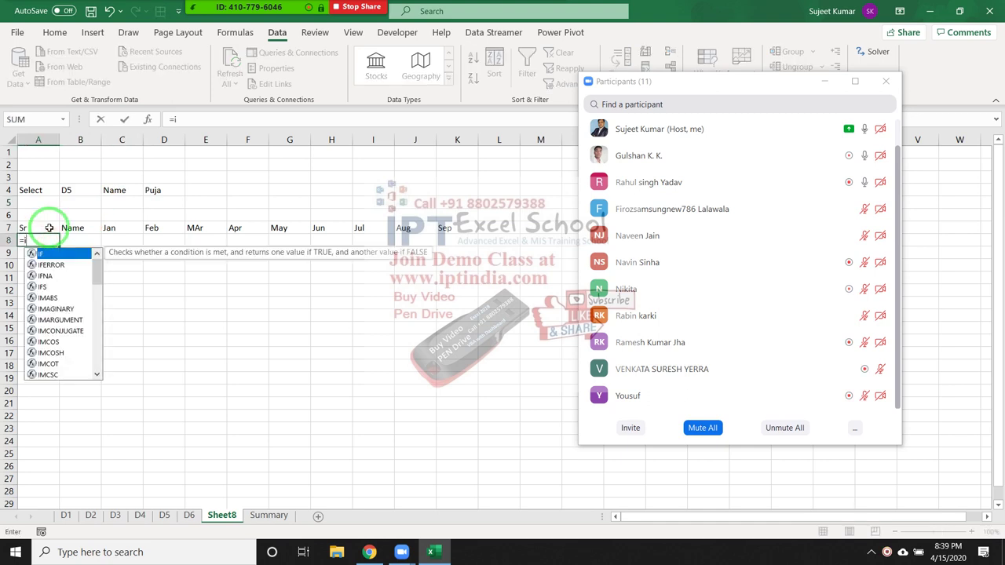
key("BackSpace")
type("fi")
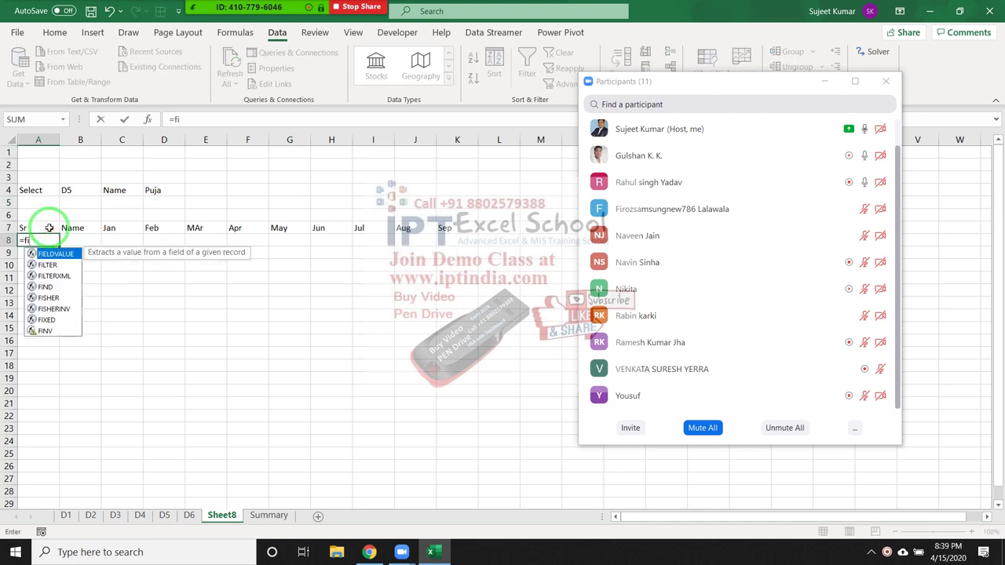
key("Down")
key("Tab")
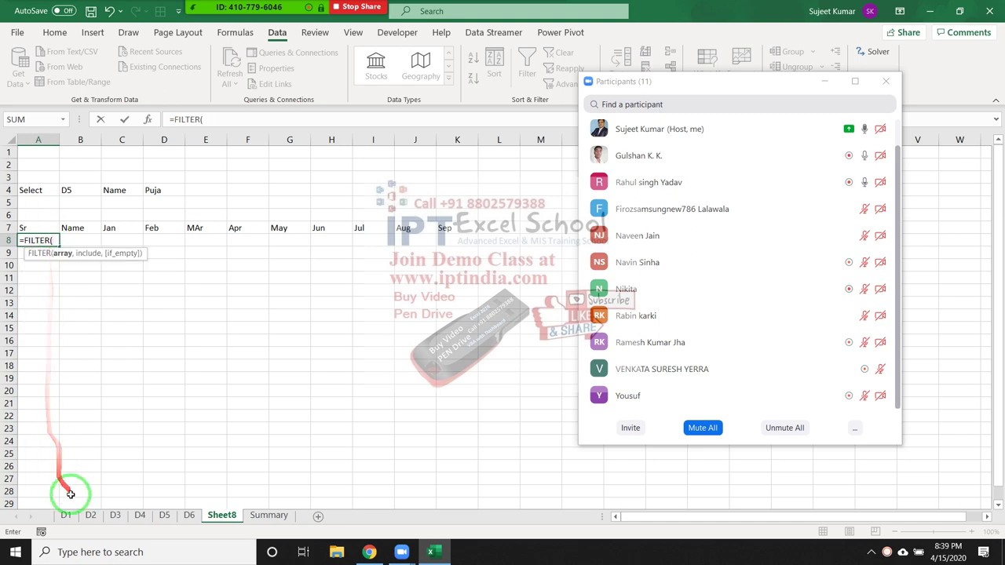
left_click(67, 515)
left_click(36, 153)
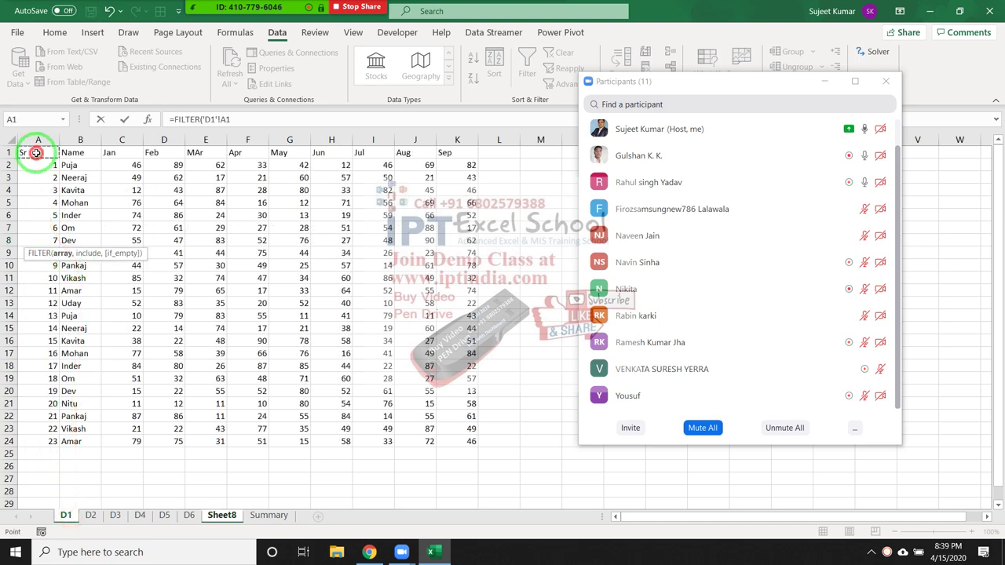
key("ctrl+shift+Right")
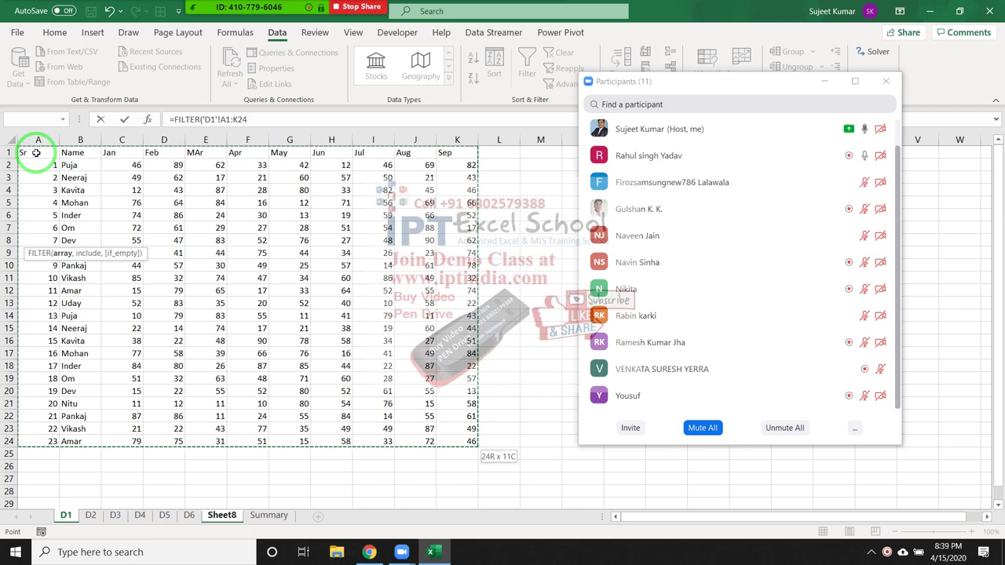
type(",")
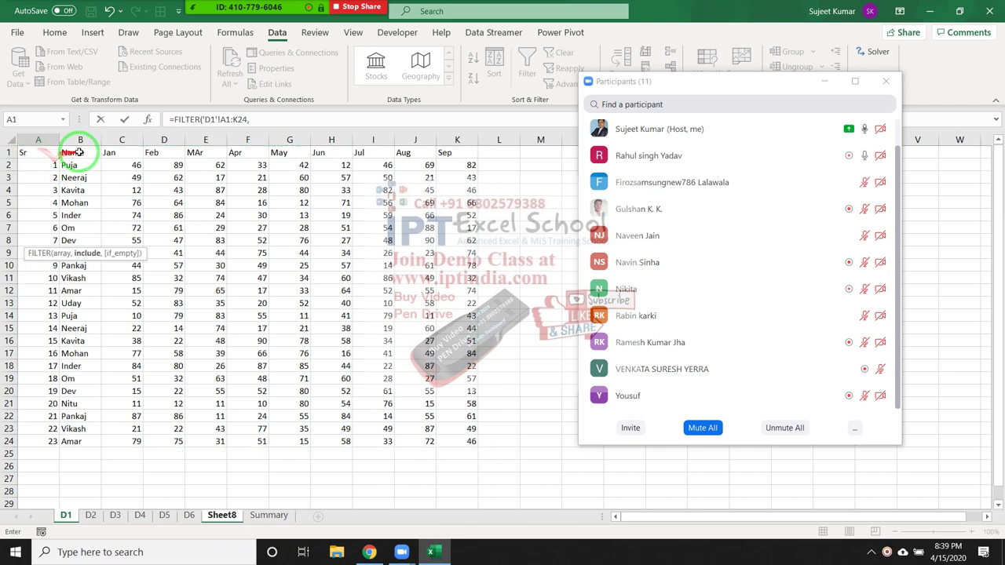
left_click(80, 151)
key("ctrl+shift+Down")
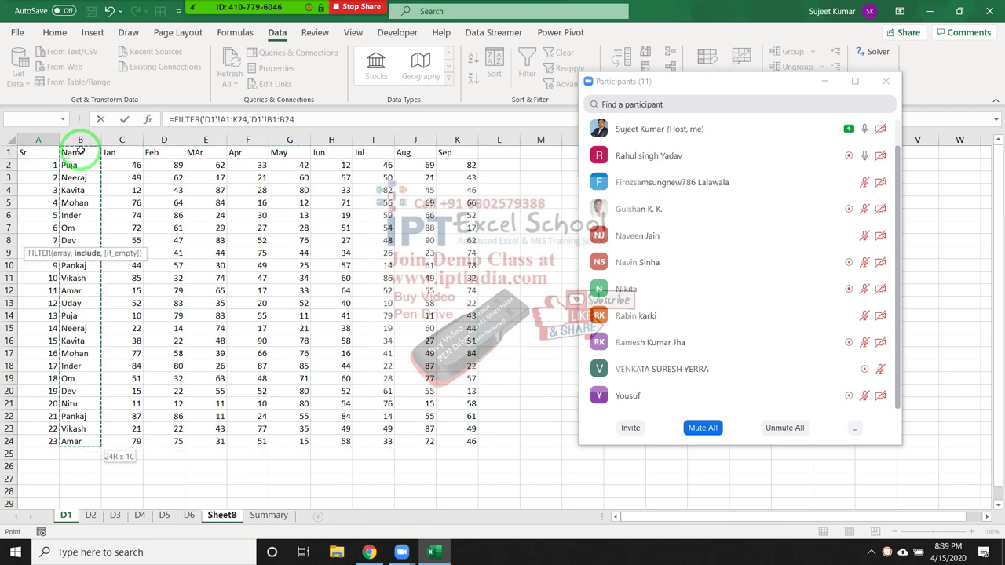
Match the names against Sheet8!D4 and enter the formula to list Puja's rows
type("=")
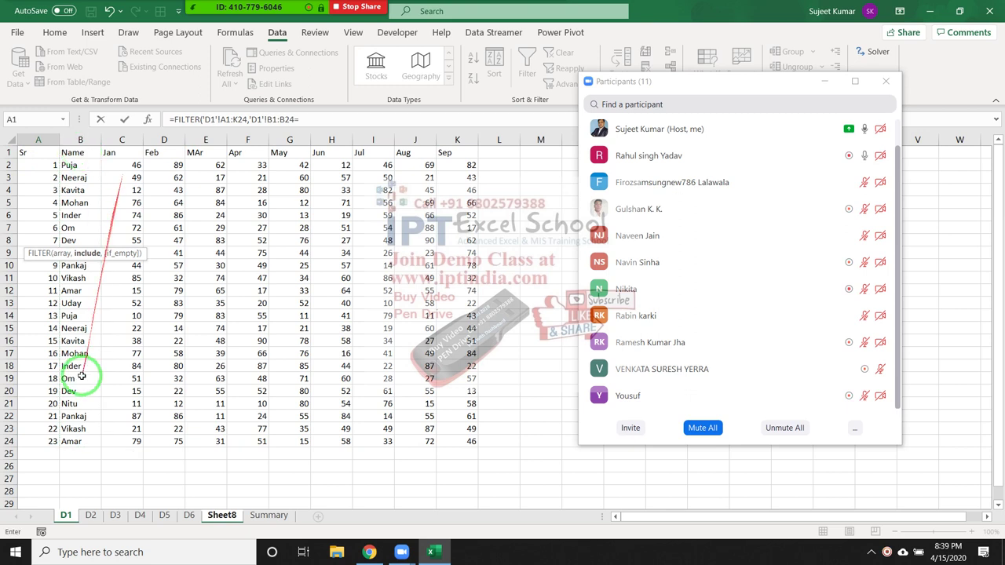
left_click(221, 515)
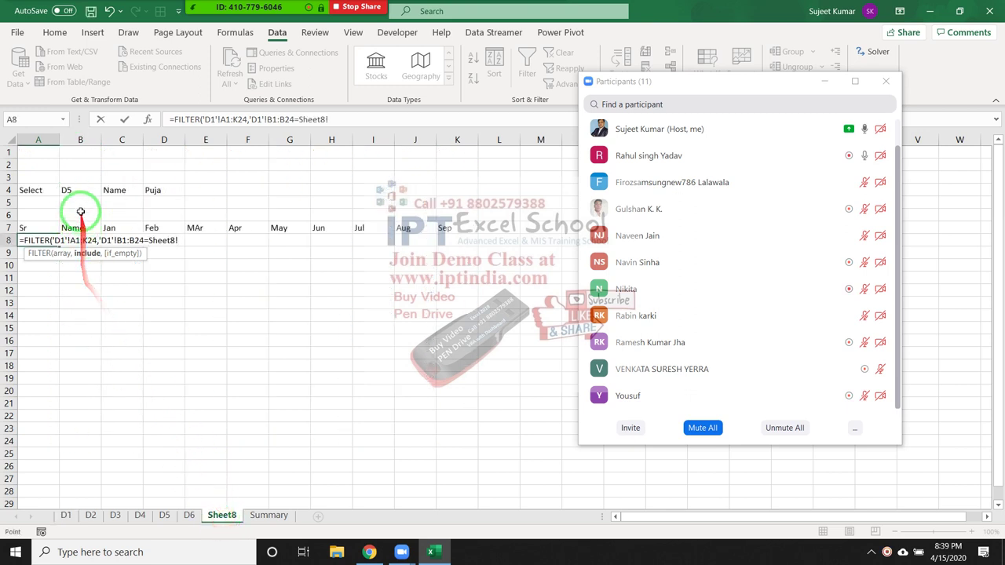
left_click(79, 191)
left_click(164, 189)
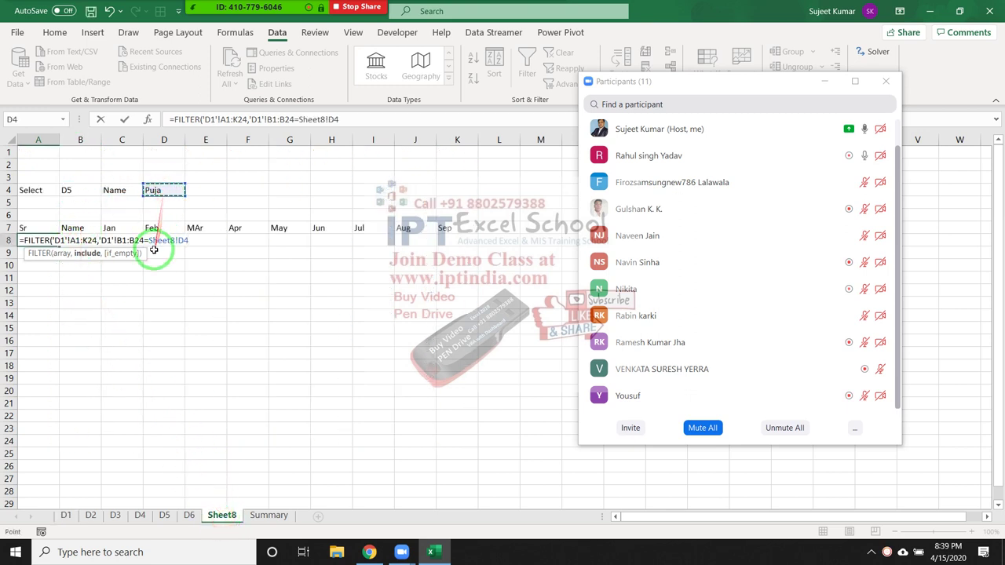
key("Return")
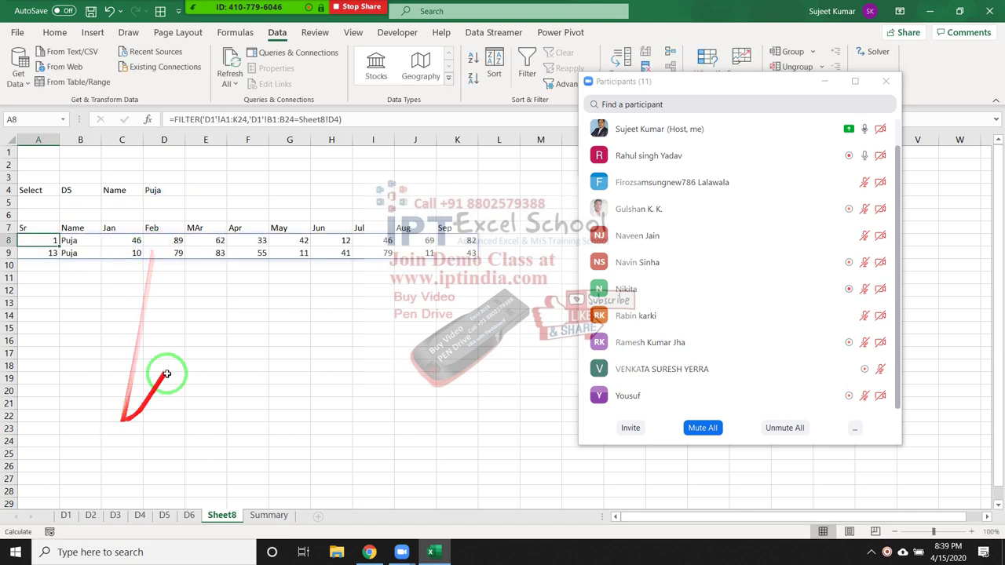
Rewrite FILTER's array argument as INDIRECT(B4&"!A1:K24") in place of 'D1'!A1:K24
left_click(203, 118)
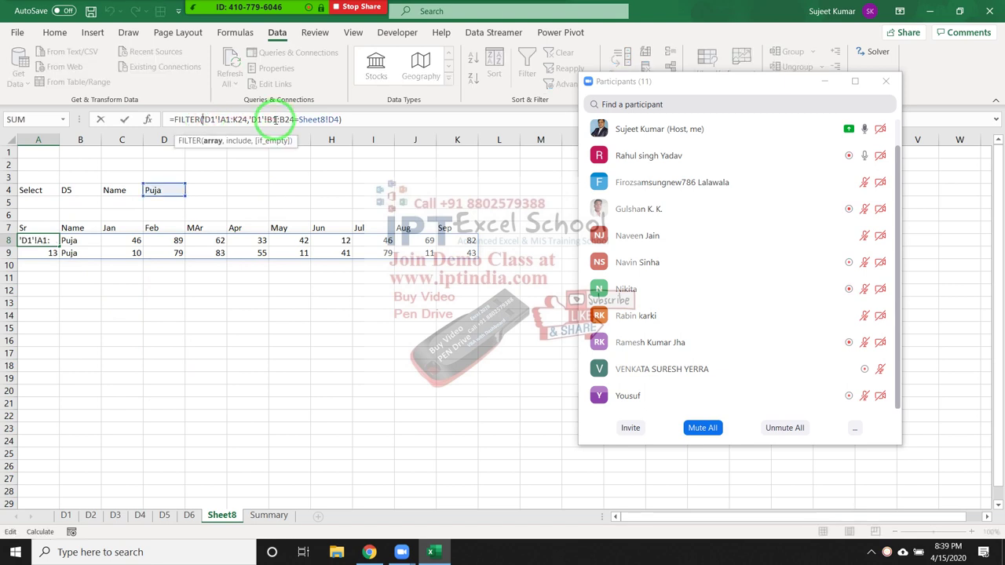
key("Delete")
key("Delete")
key("Delete")
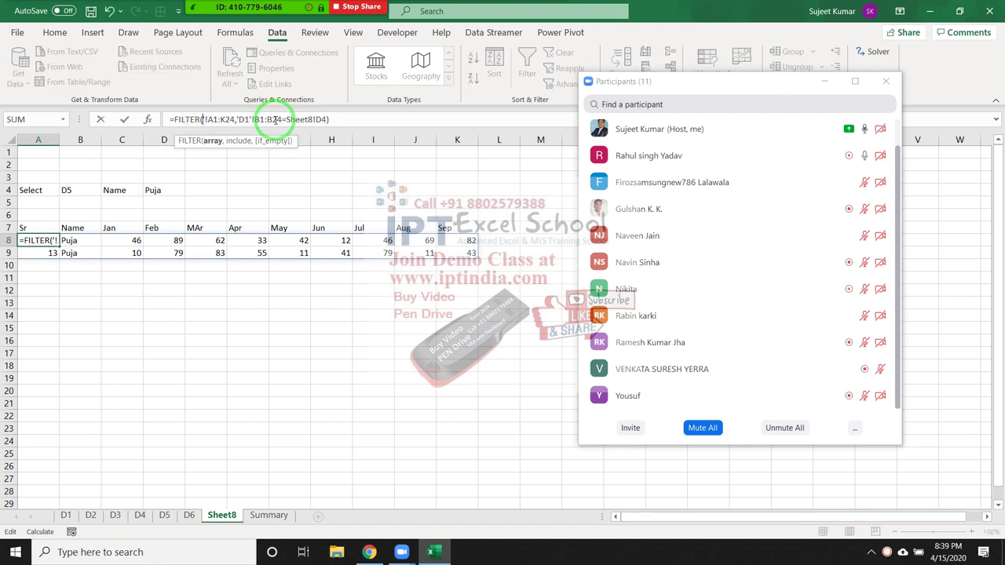
left_click(87, 189)
type("&")
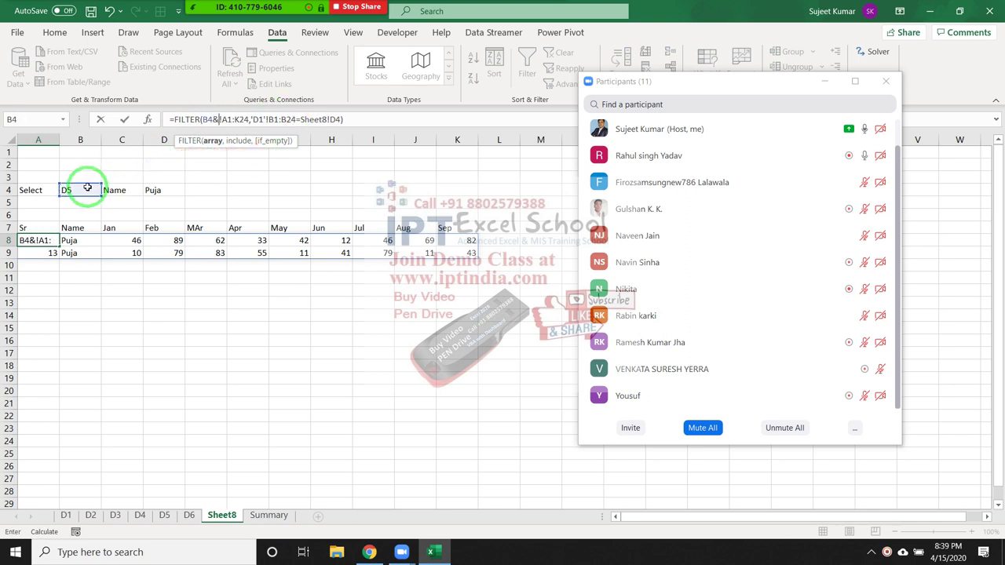
type("\"")
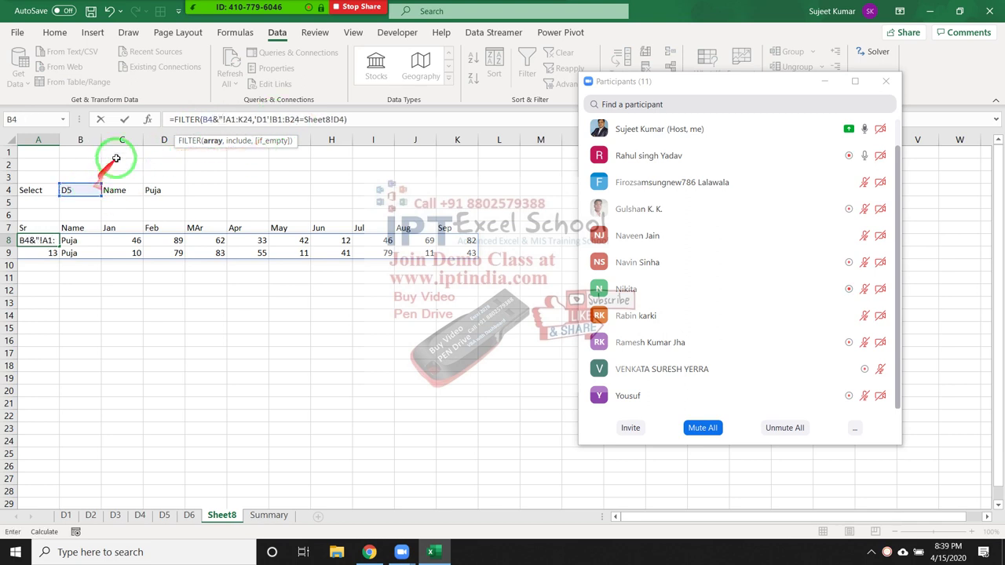
left_click(255, 119)
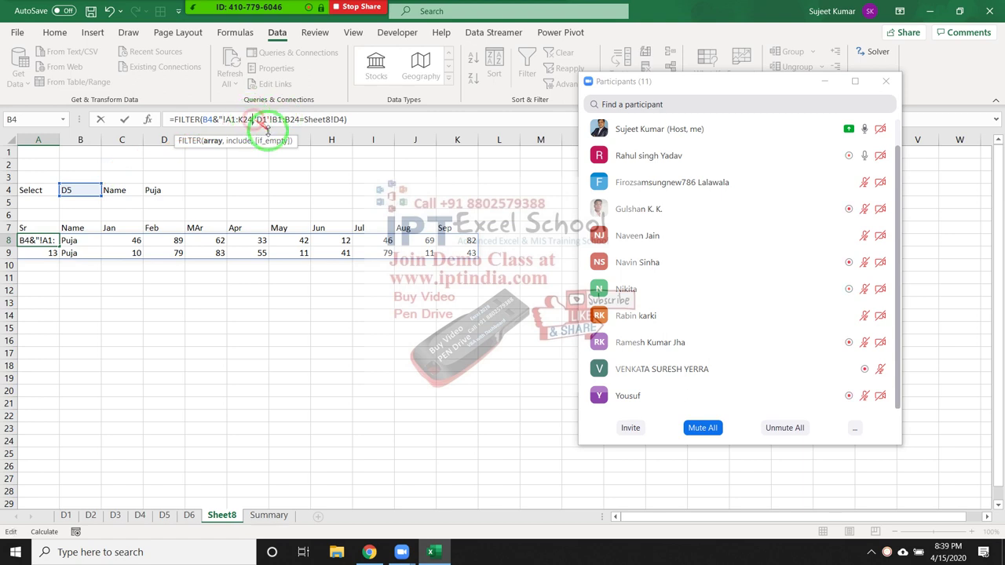
type("\"")
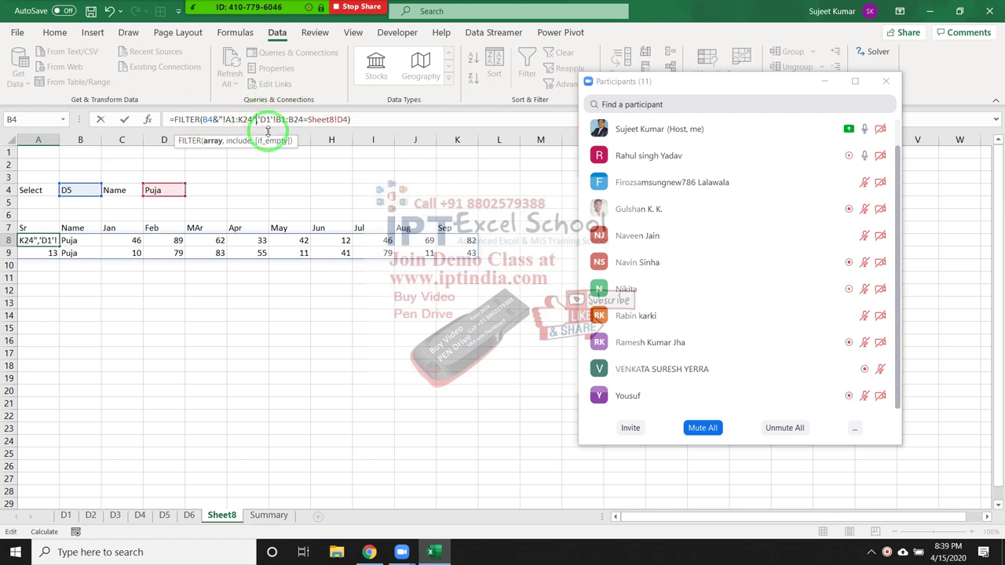
left_click(204, 120)
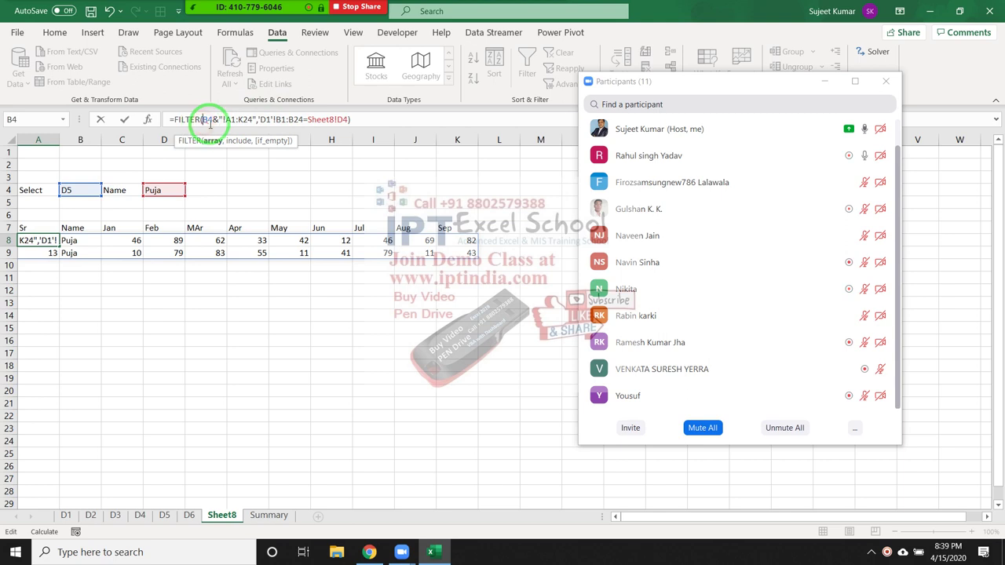
type("IND")
key("Down")
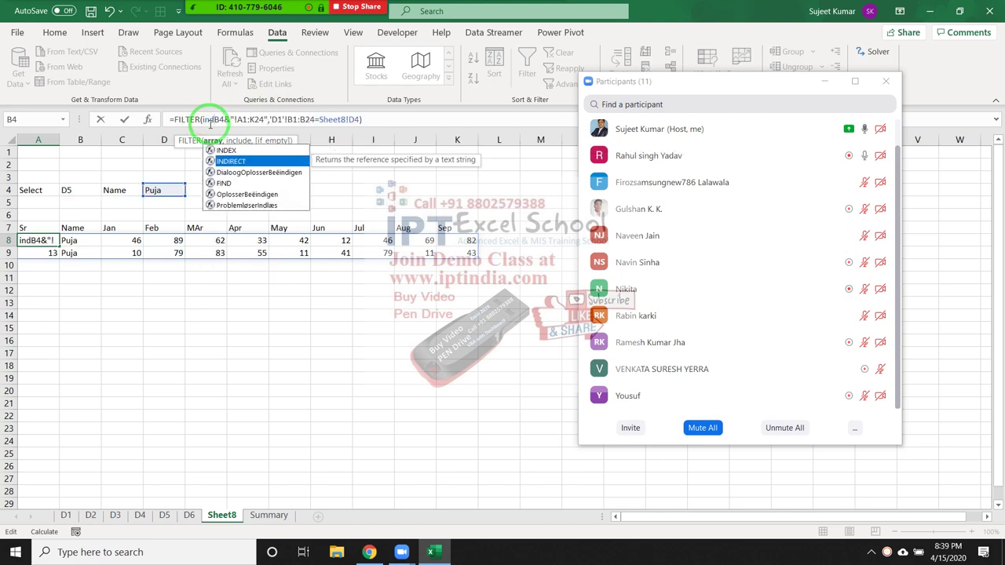
key("Tab")
left_click(298, 119)
type(")")
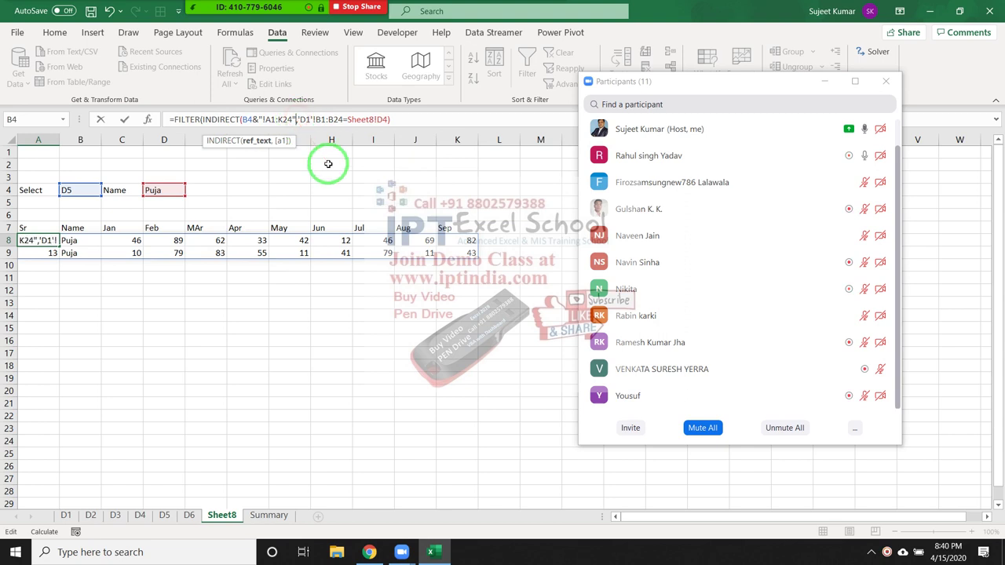
type(")")
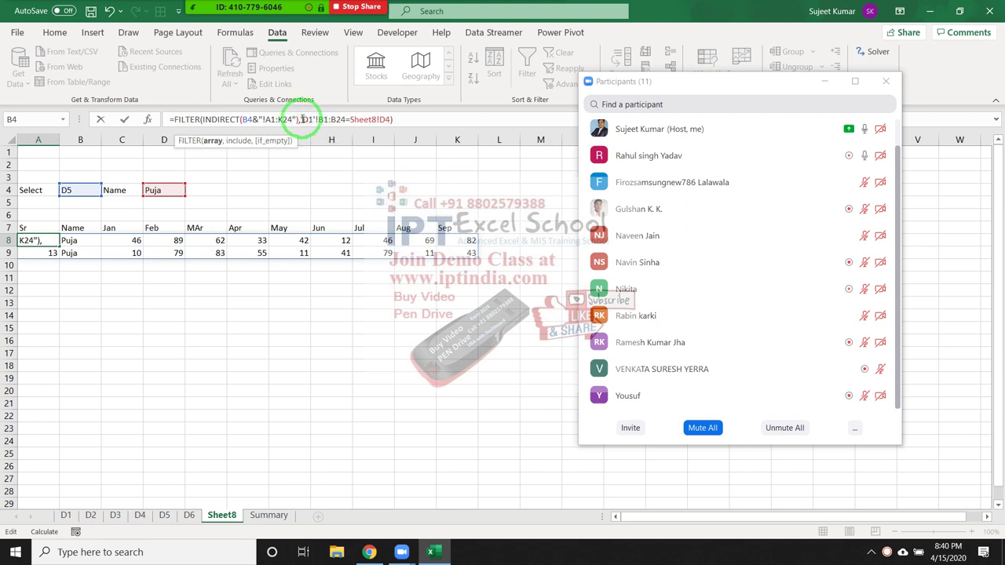
type(",")
Replace the fixed 'D1' sheet in the condition with B4&"!B1:B24"
key("Delete")
key("Delete")
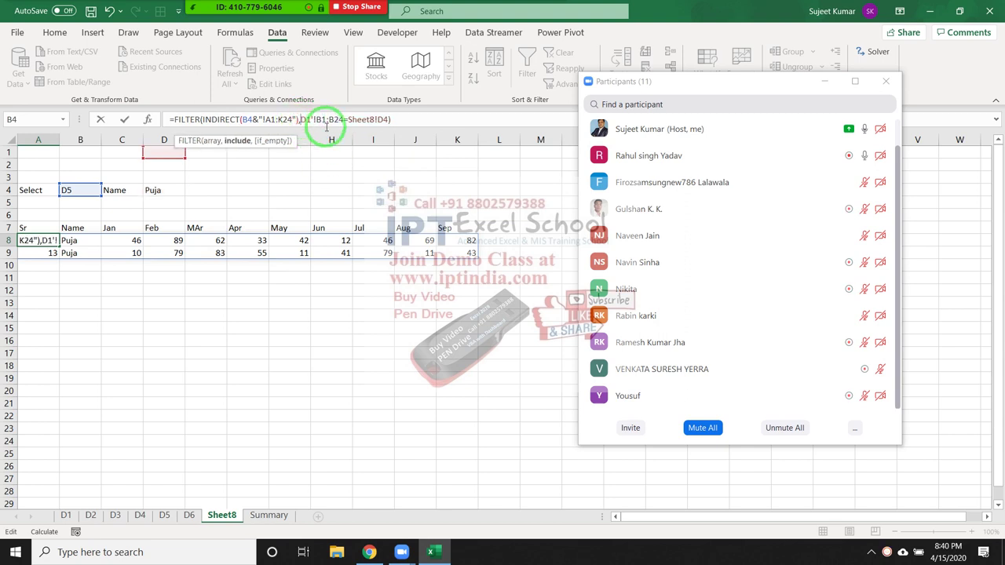
type("'")
key("BackSpace")
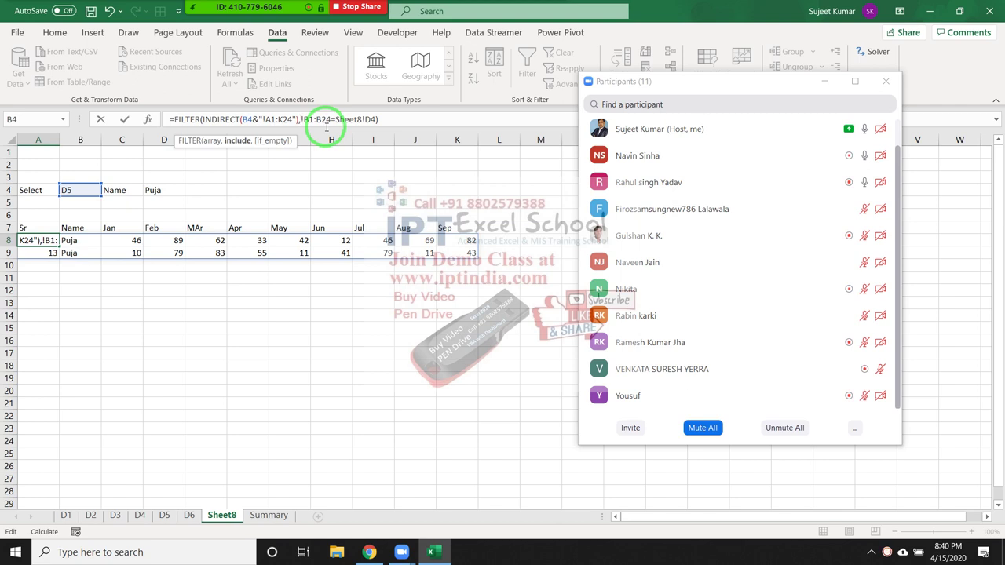
left_click(88, 192)
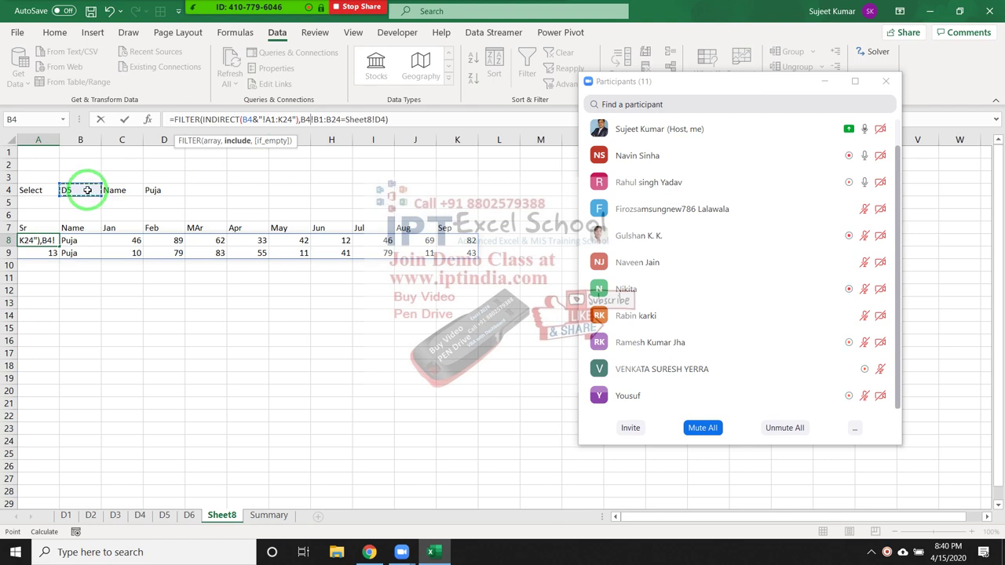
type("&\"")
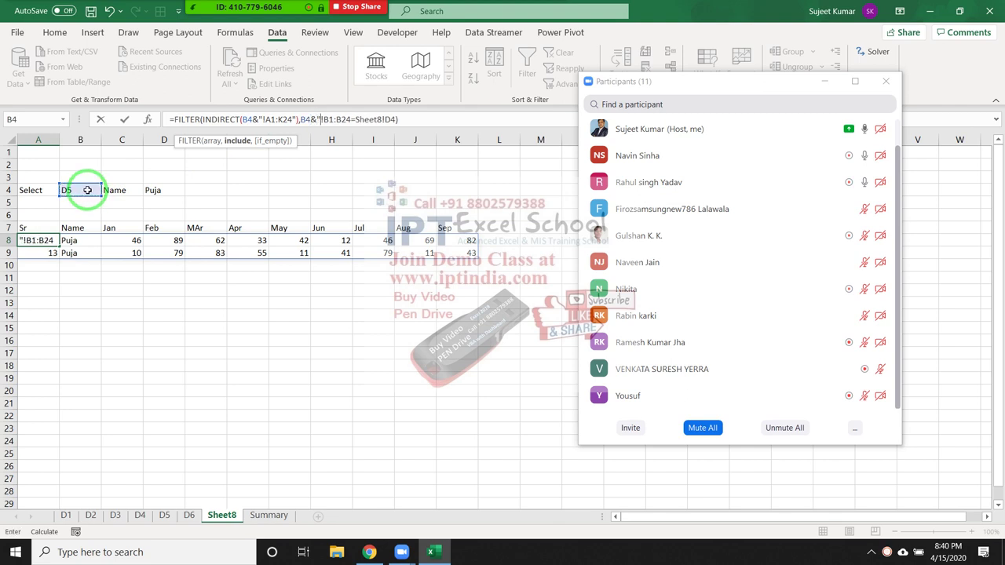
left_click(351, 120)
type("\"")
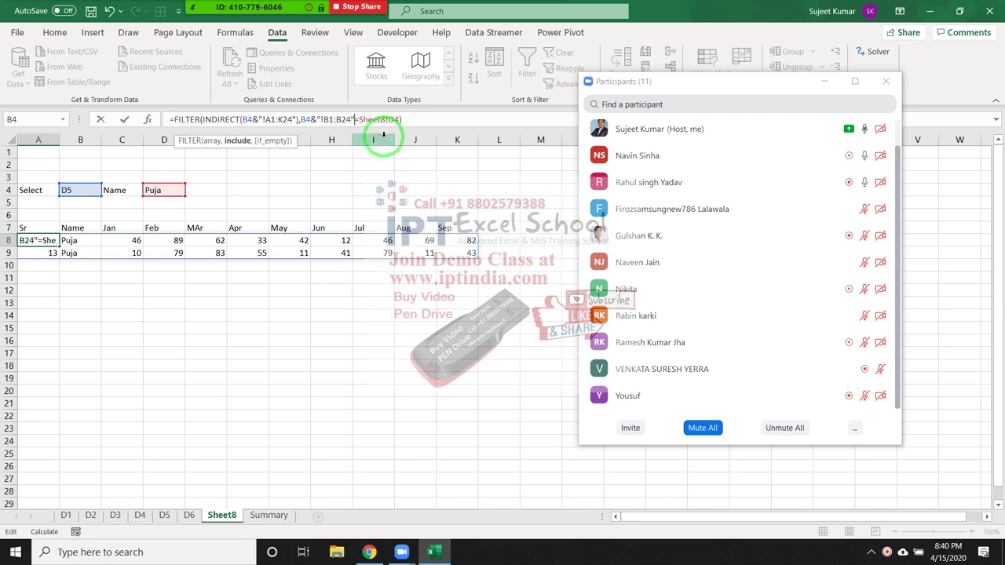
Wrap the condition range in INDIRECT, close the brackets, and commit to spill Puja's D5 rows
left_click(299, 119)
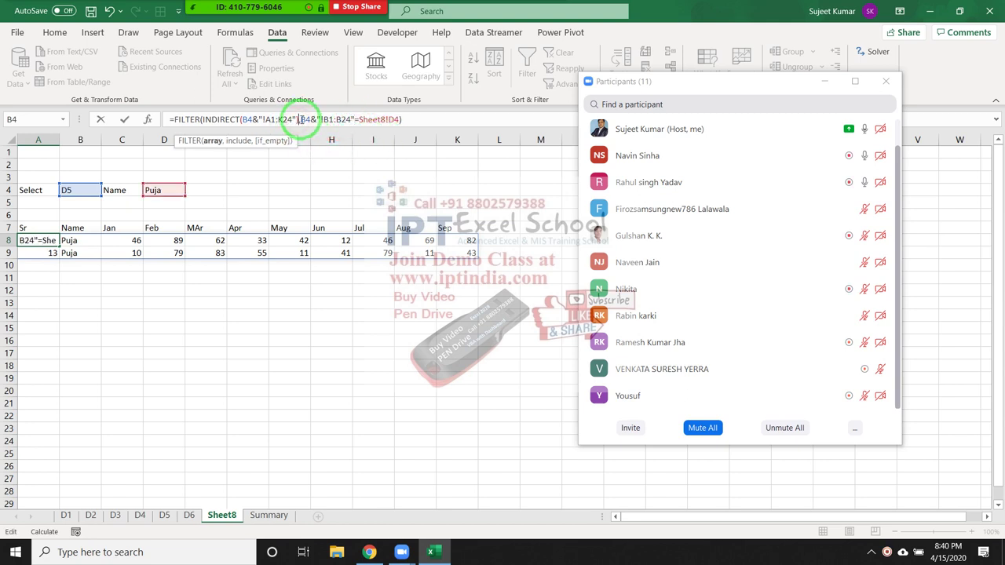
type("),in")
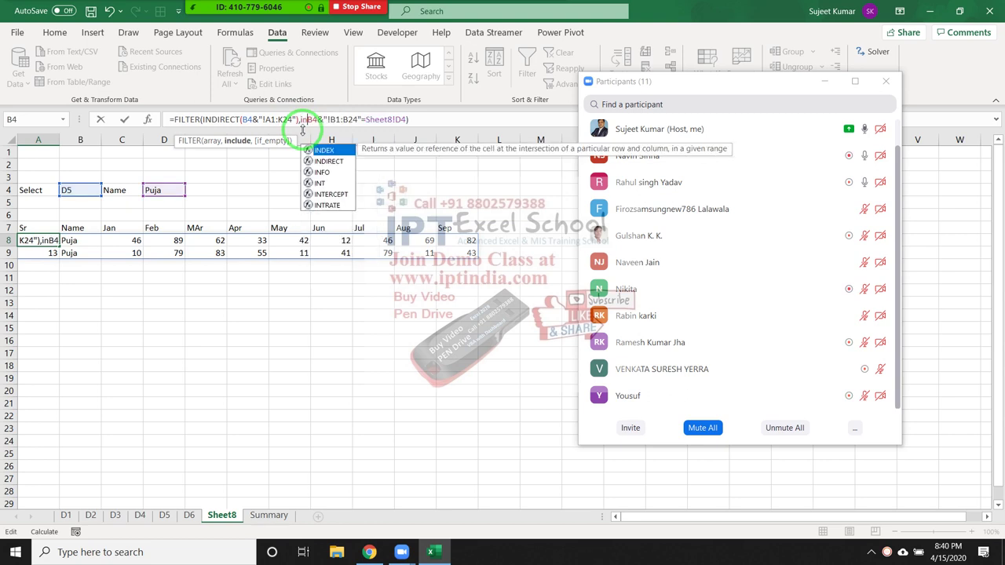
key("Down")
key("Tab")
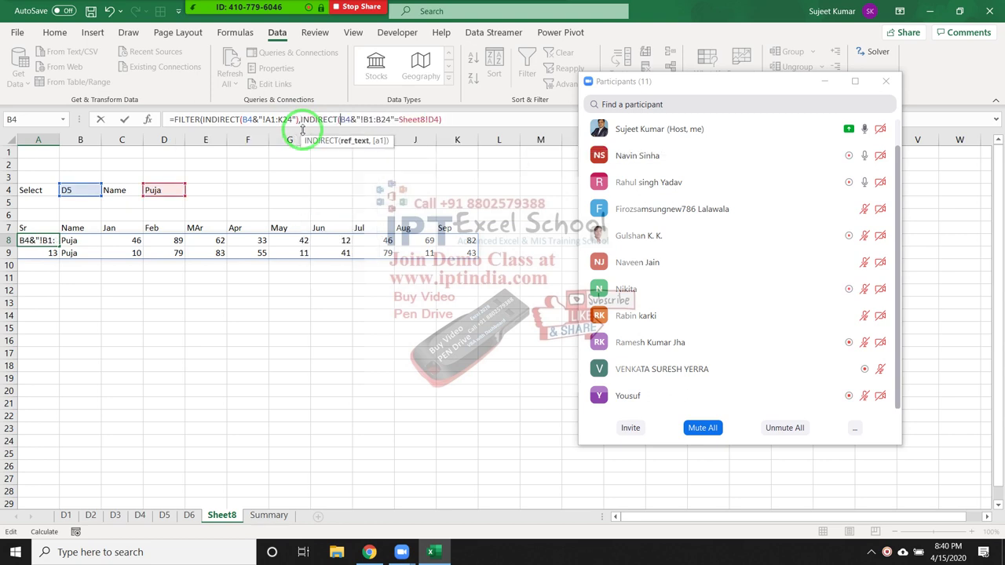
left_click(393, 119)
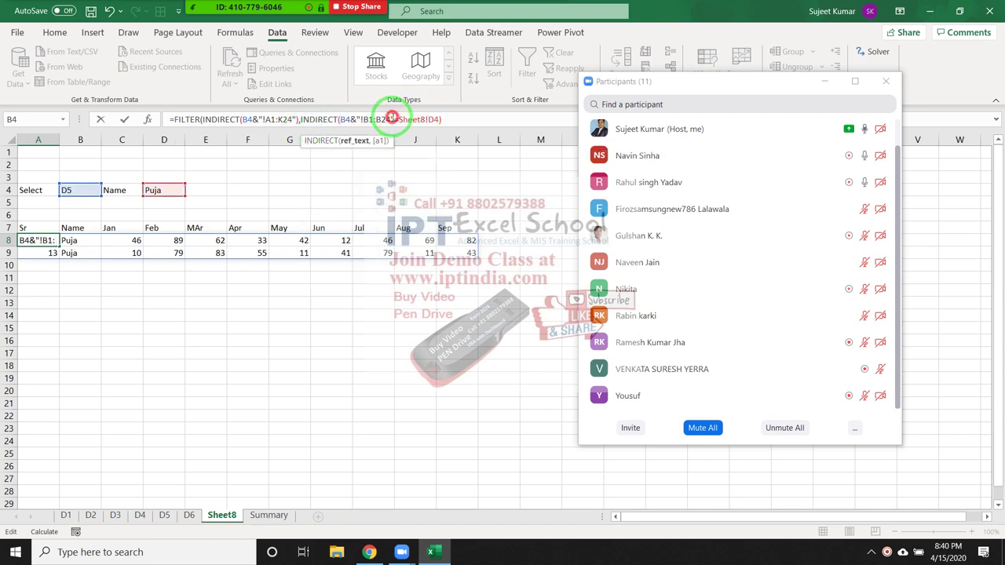
type(")")
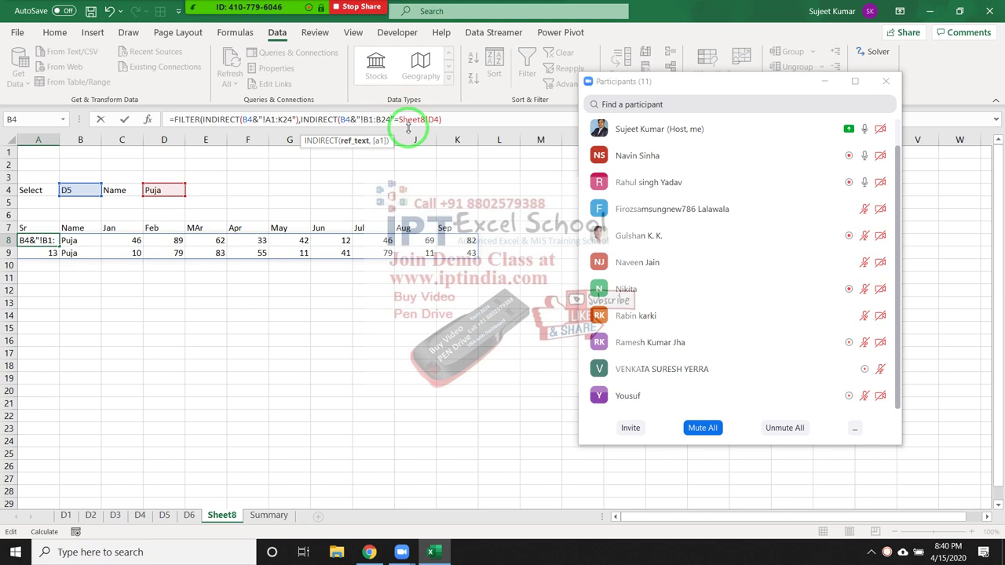
key("Right")
key("Right")
key("Right")
type(")")
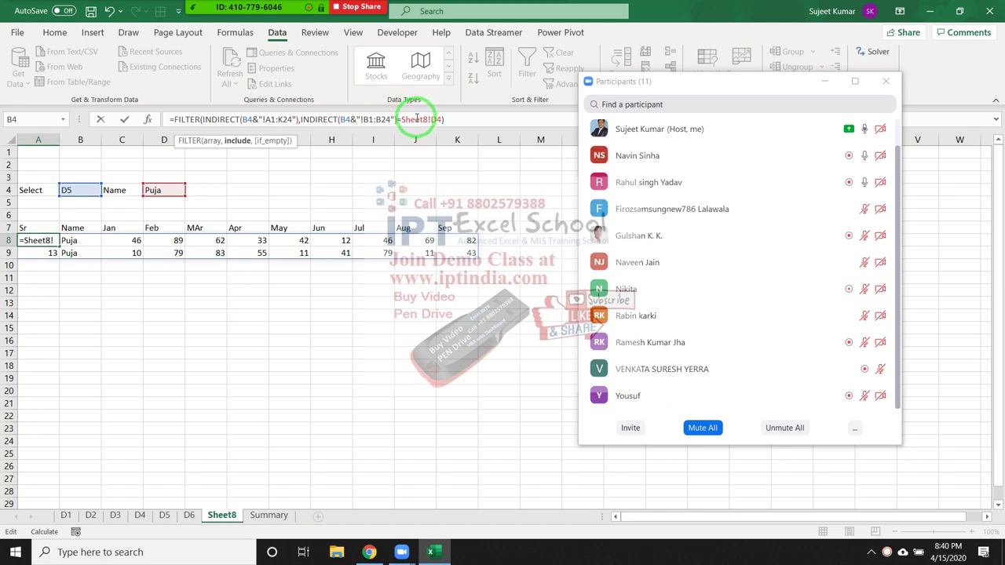
key("ctrl+Return")
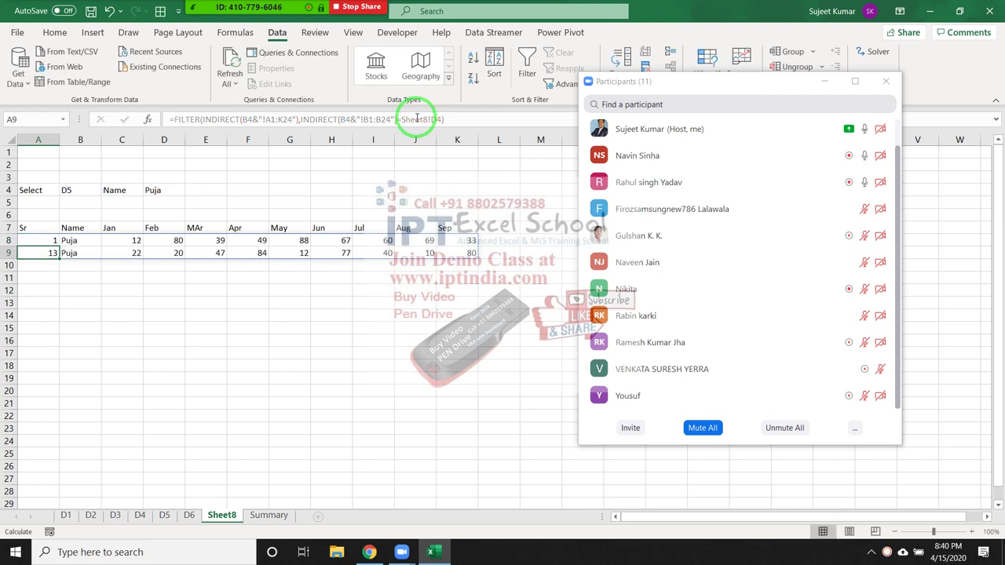
Switch B4's source sheet through D1 and D2, ending on D3
left_click(83, 190)
left_click(107, 191)
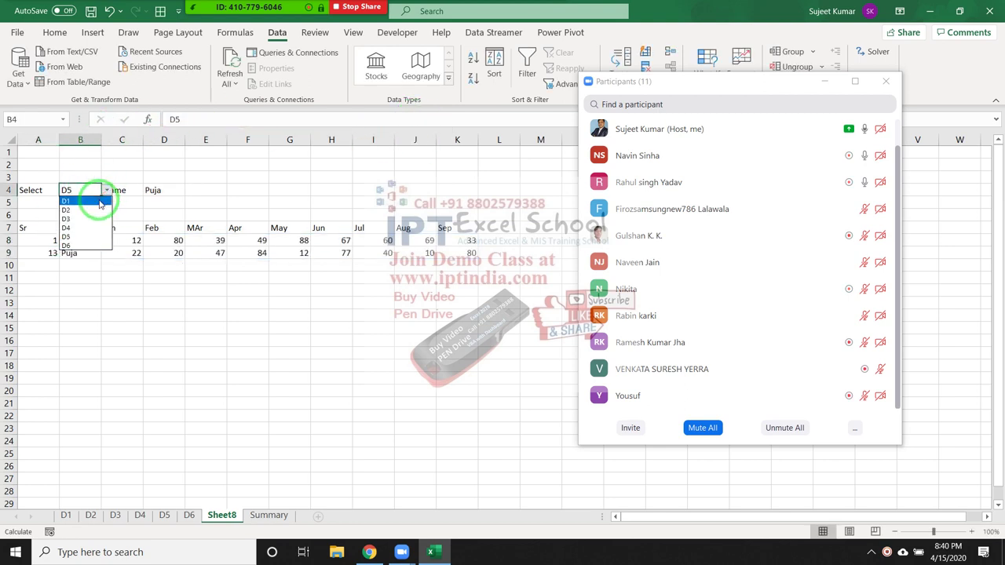
left_click(94, 201)
left_click(107, 192)
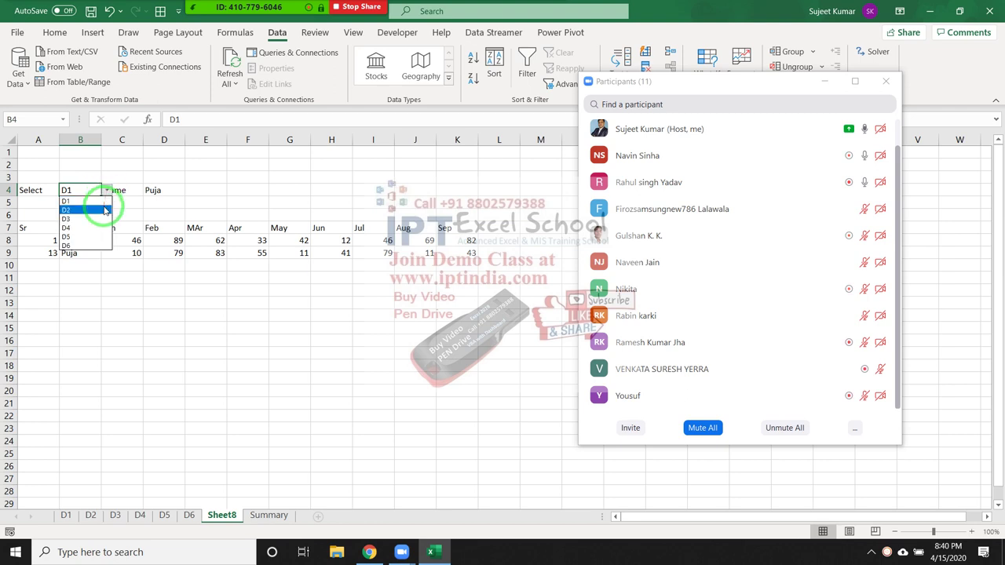
left_click(90, 212)
left_click(107, 192)
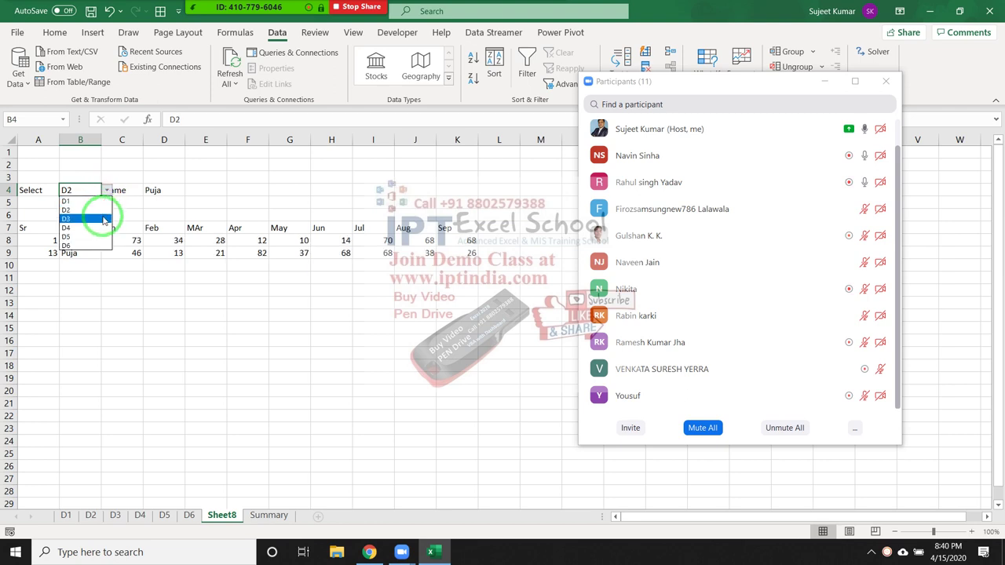
left_click(91, 223)
Change the name in D4 to Neeraj to list his D3 rows
left_click(169, 188)
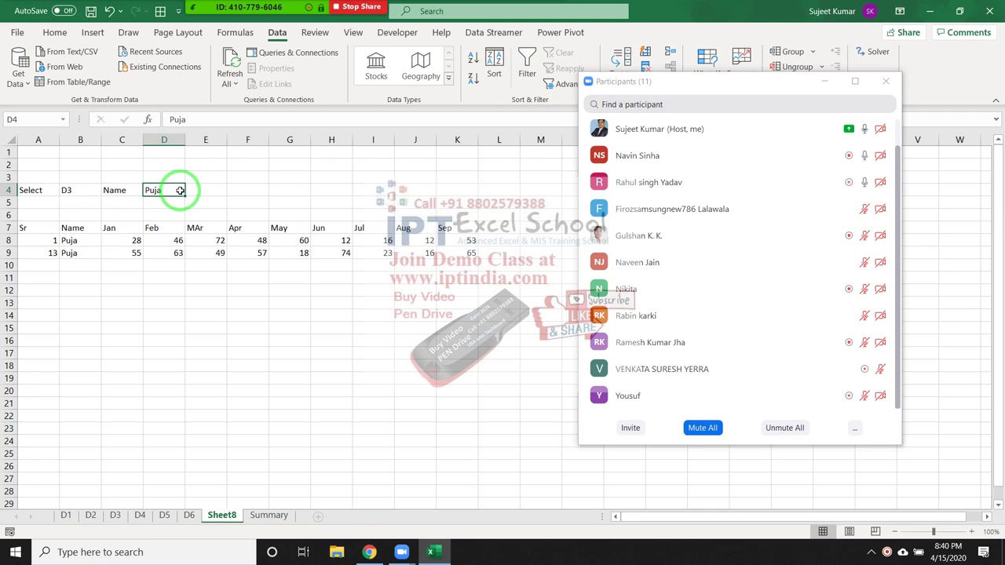
type("Neeraj")
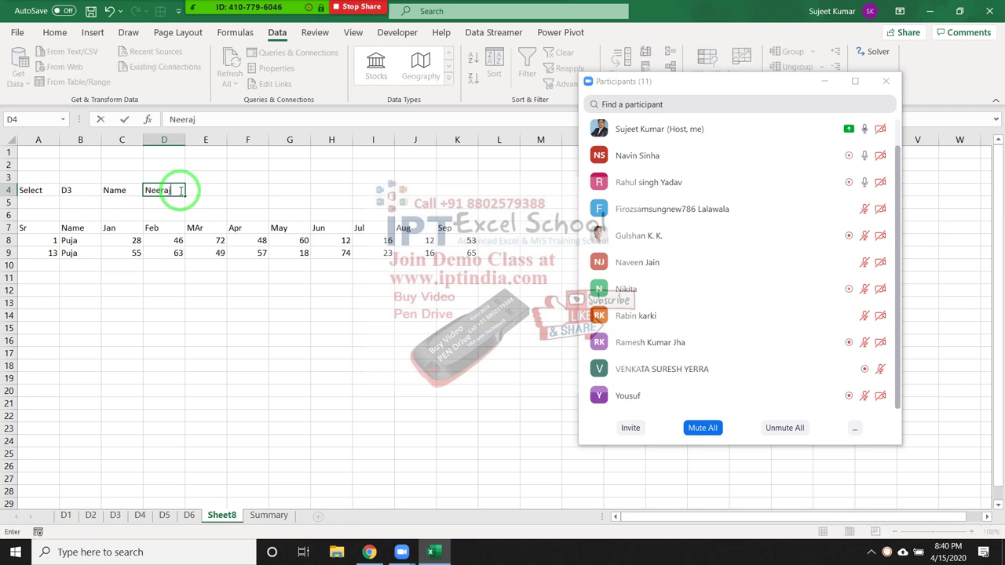
key("Return")
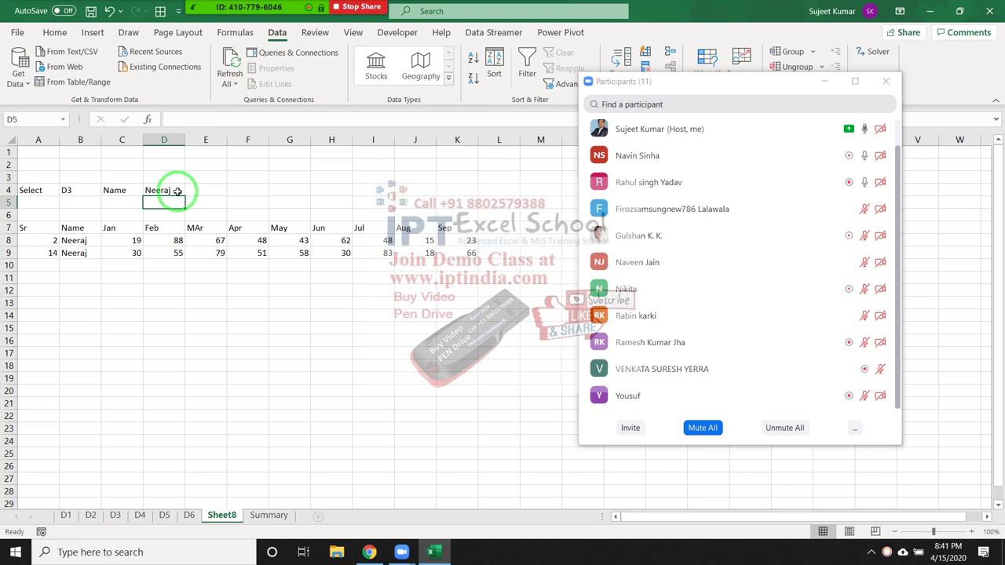